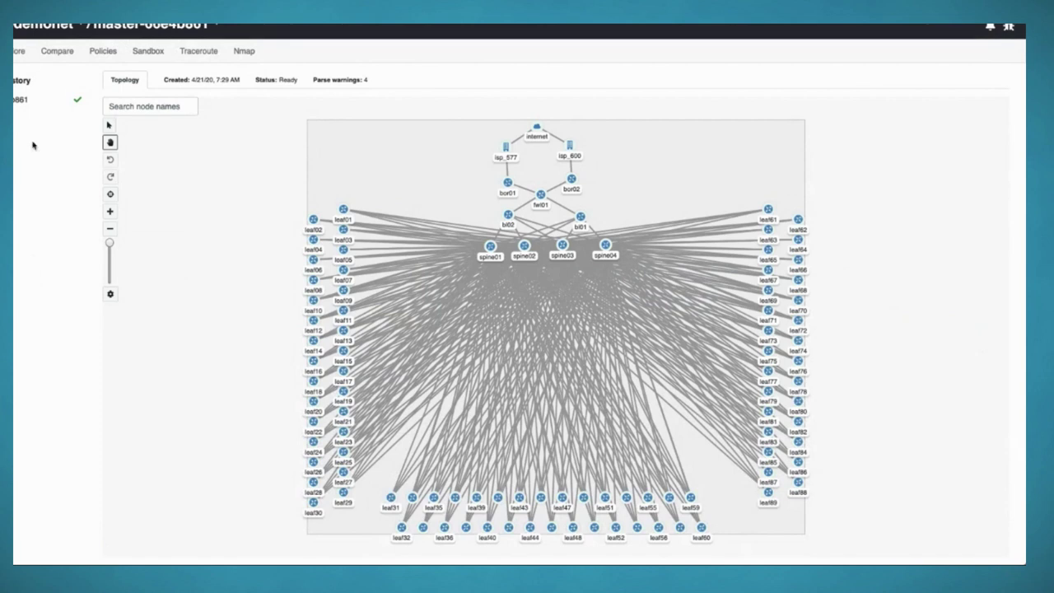
- Review the tests and assertions in the Base configuration Hygiene Policies, then return to the policy list
left_click(100, 53)
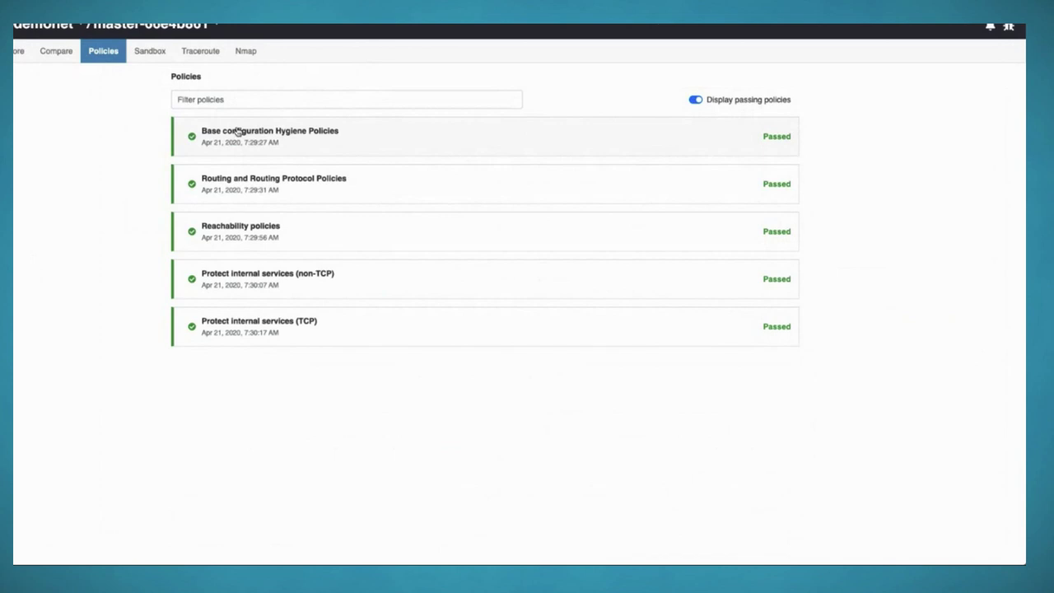
left_click(272, 136)
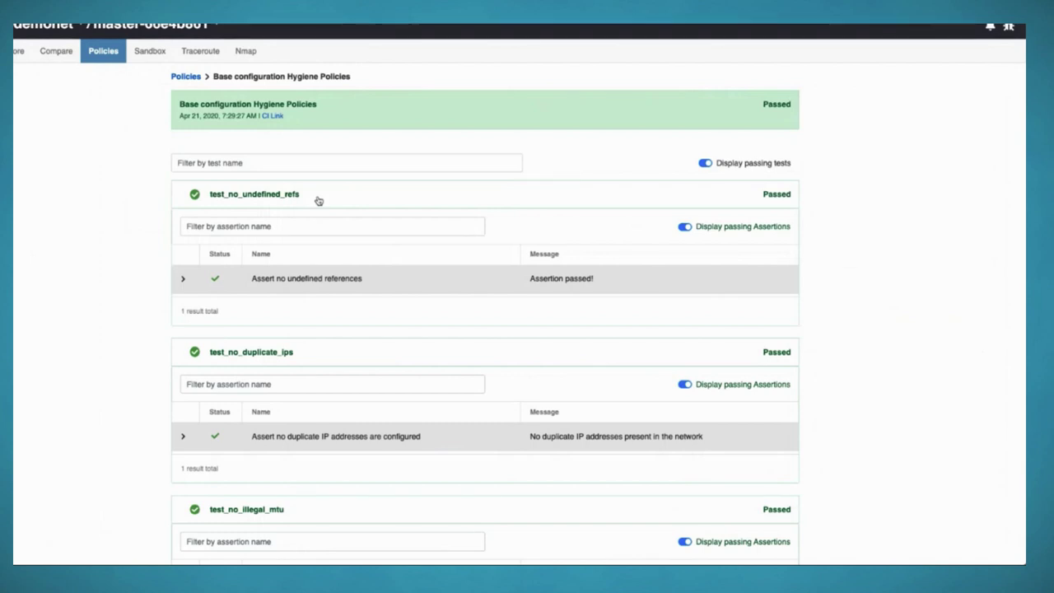
scroll(318, 200, "down", 5)
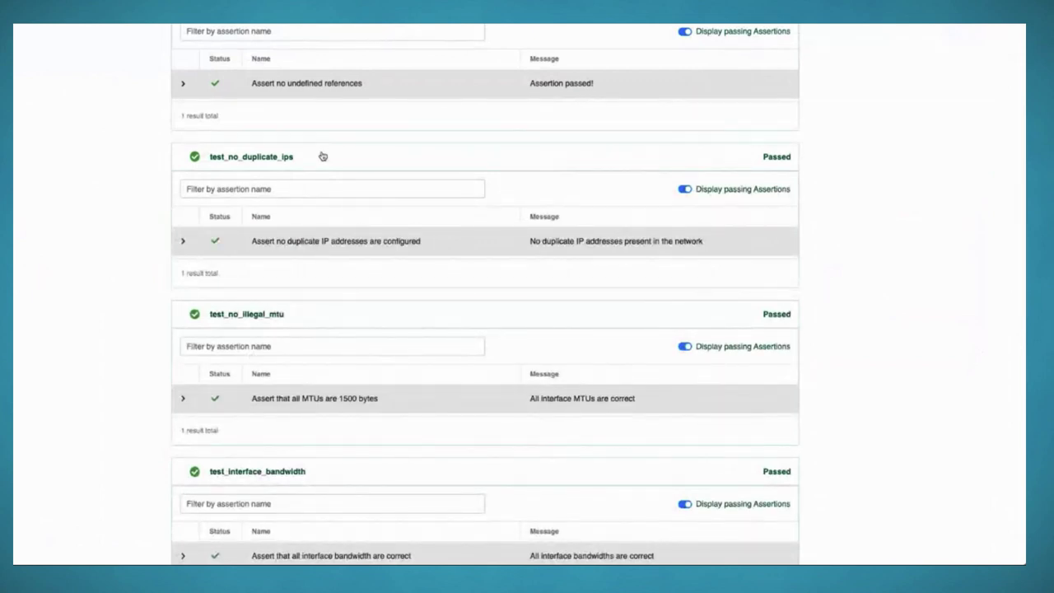
scroll(323, 156, "down", 3)
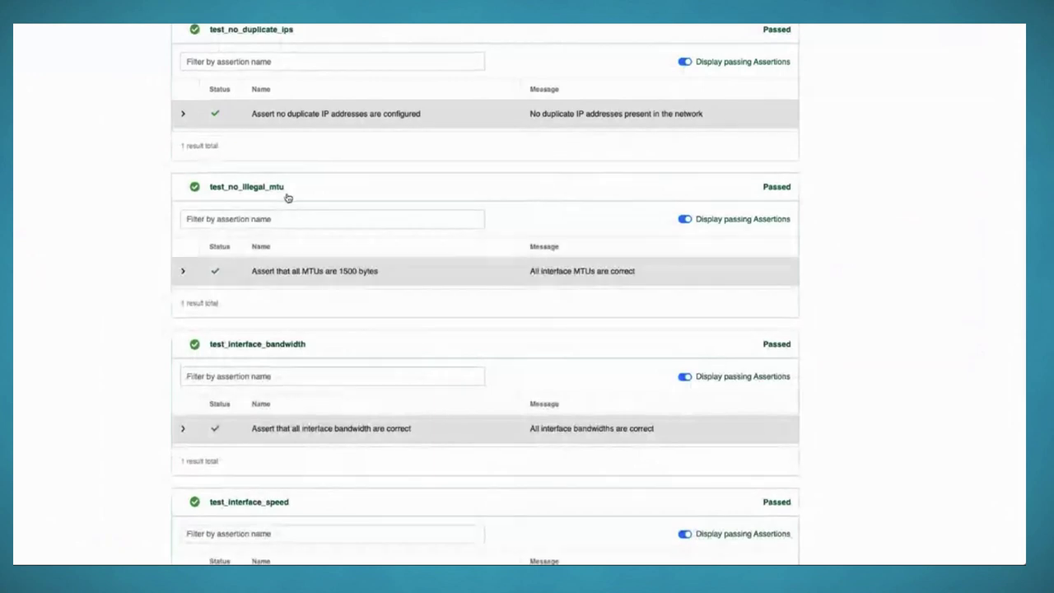
scroll(288, 198, "down", 10)
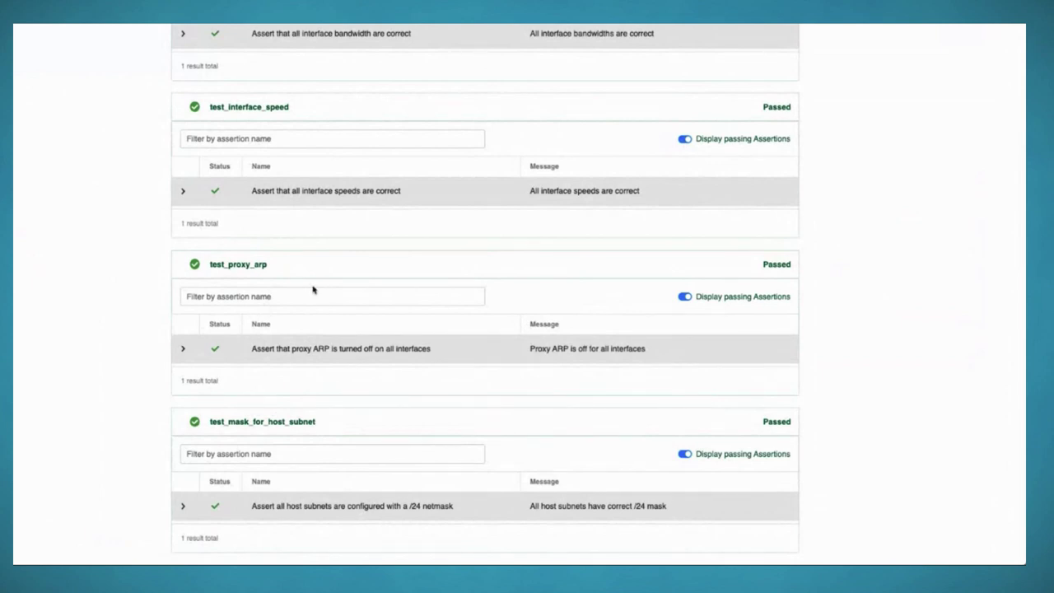
scroll(313, 289, "up", 10)
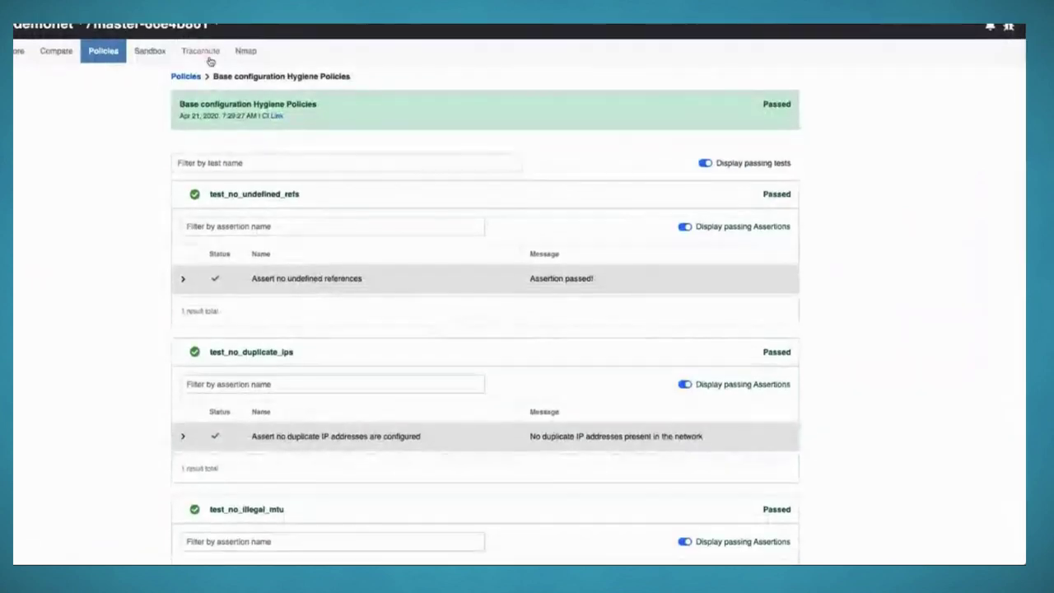
left_click(188, 76)
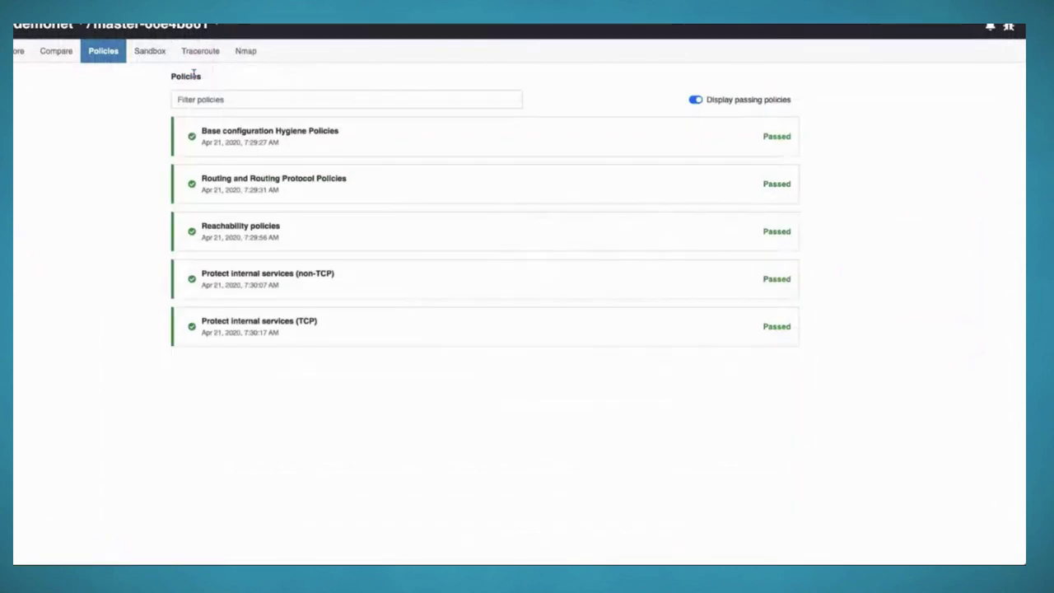
- Review the tests in the Routing and Routing Protocol Policies, then return to the policy list
left_click(272, 178)
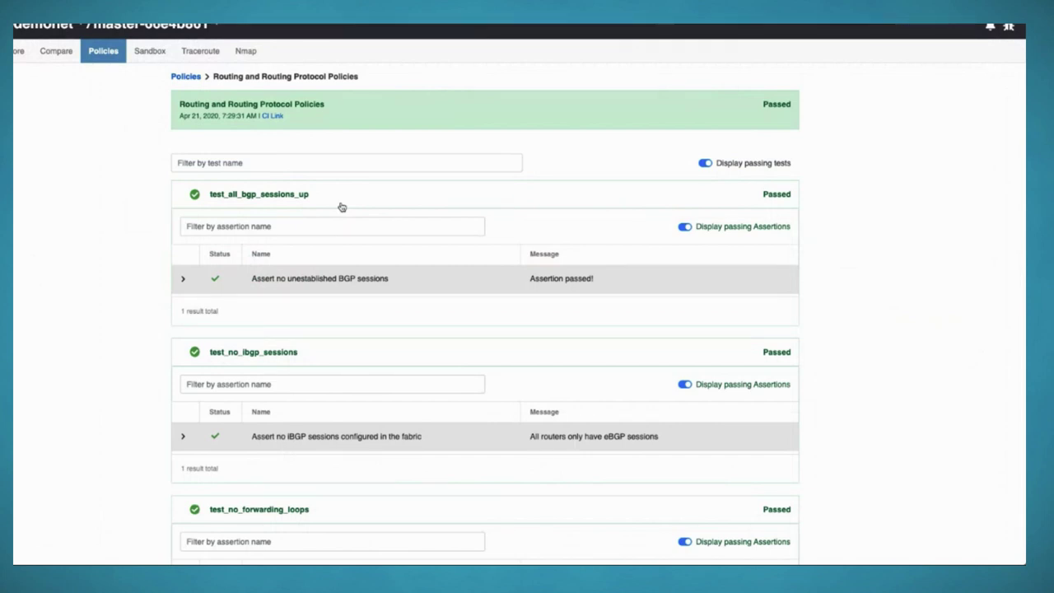
scroll(342, 207, "down", 2)
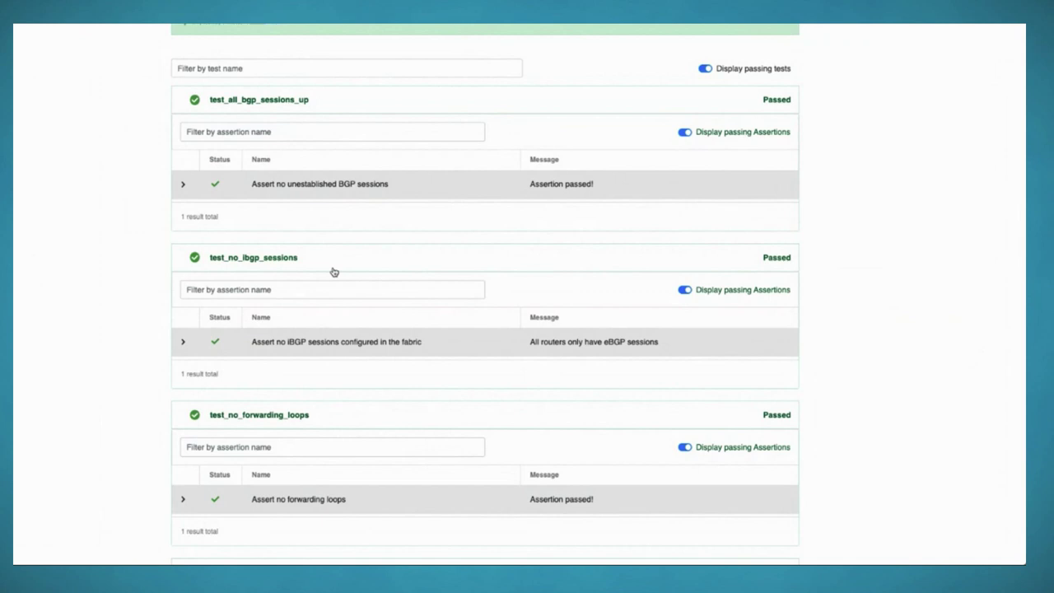
scroll(333, 271, "down", 2)
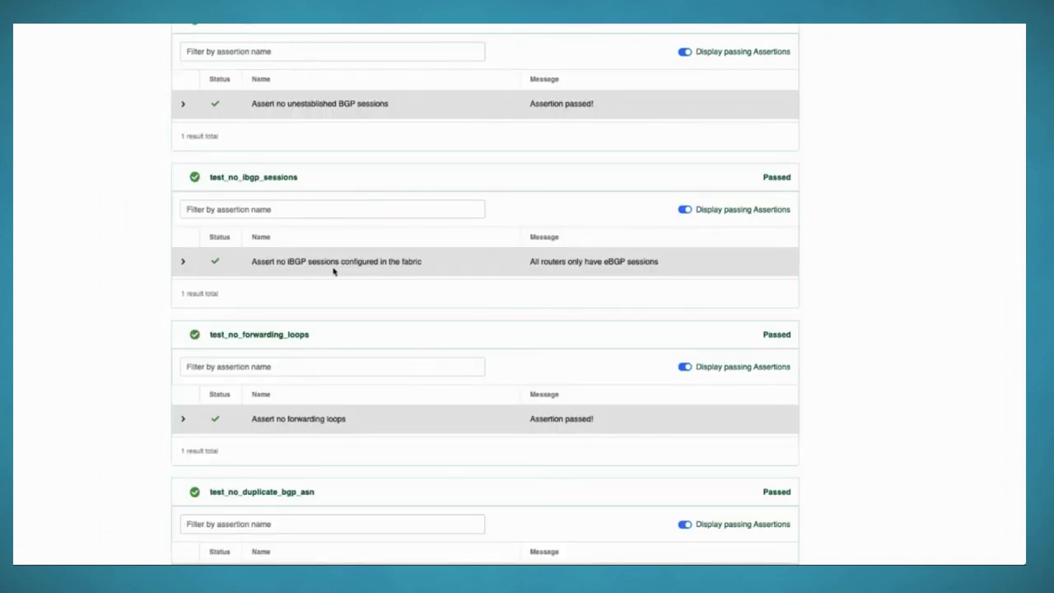
scroll(333, 272, "down", 1)
scroll(334, 272, "down", 4)
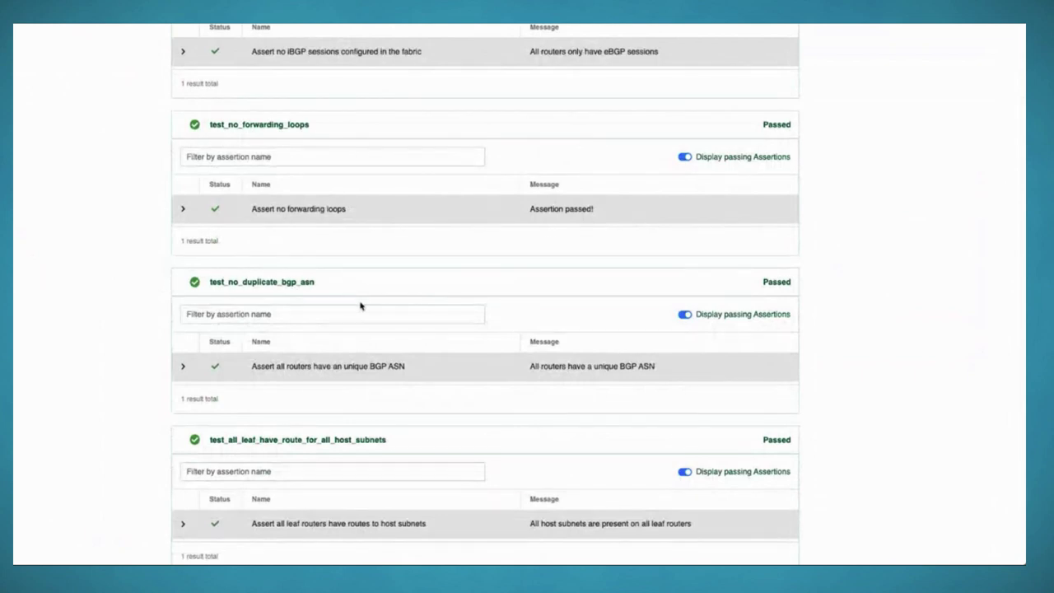
scroll(360, 305, "down", 8)
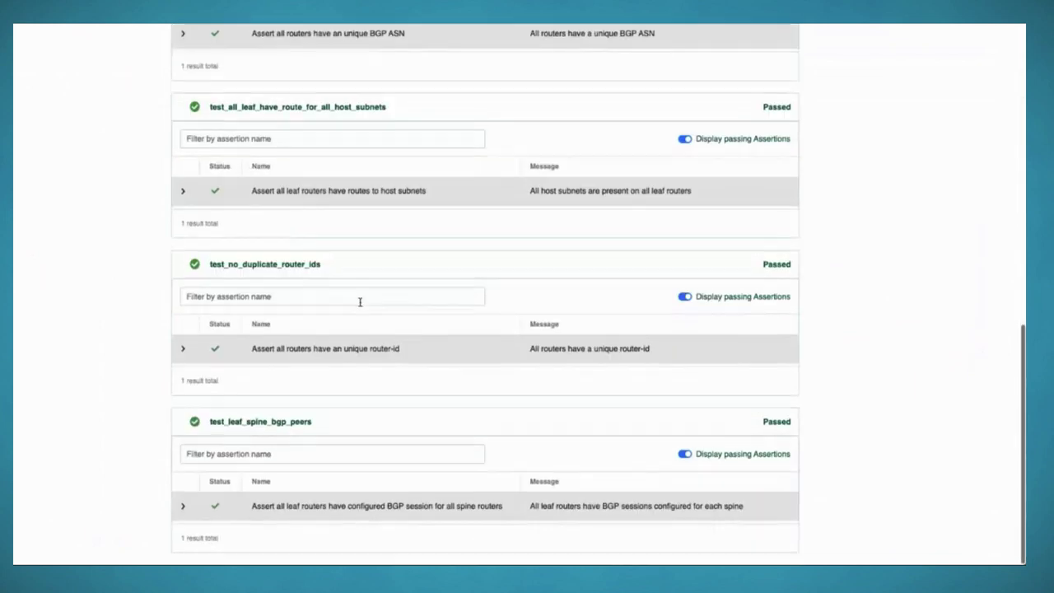
scroll(360, 301, "up", 15)
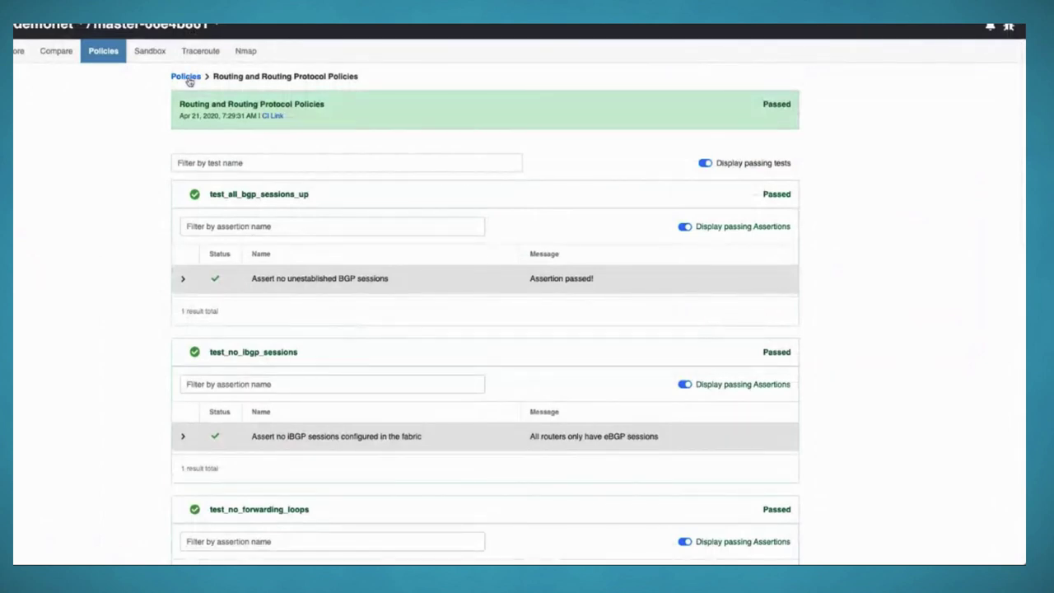
left_click(188, 78)
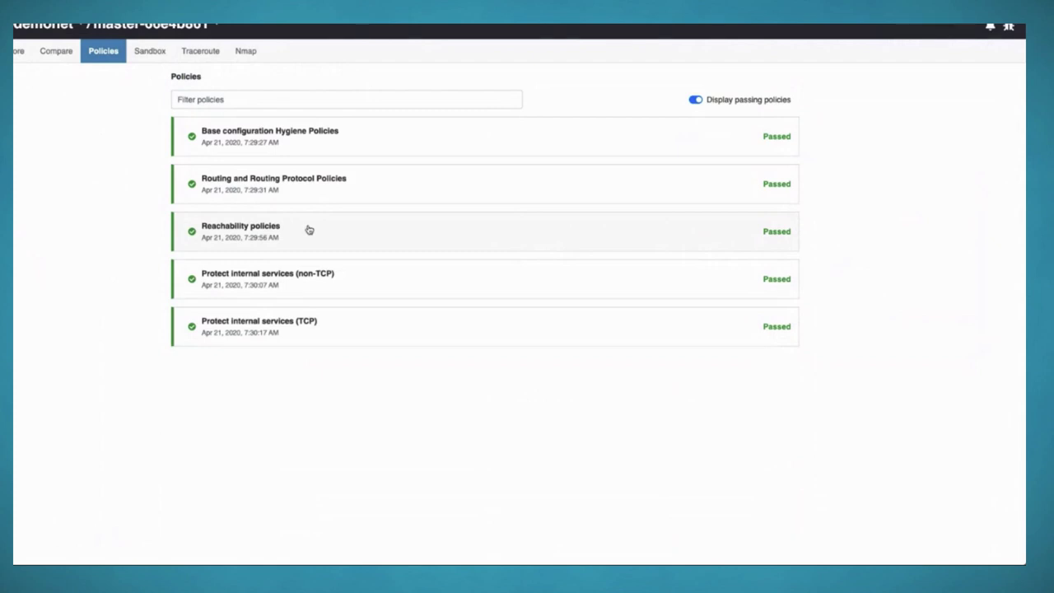
- Inspect the Reachability policies and the Protect internal services (TCP) policy, then return to the snapshot topology
left_click(309, 230)
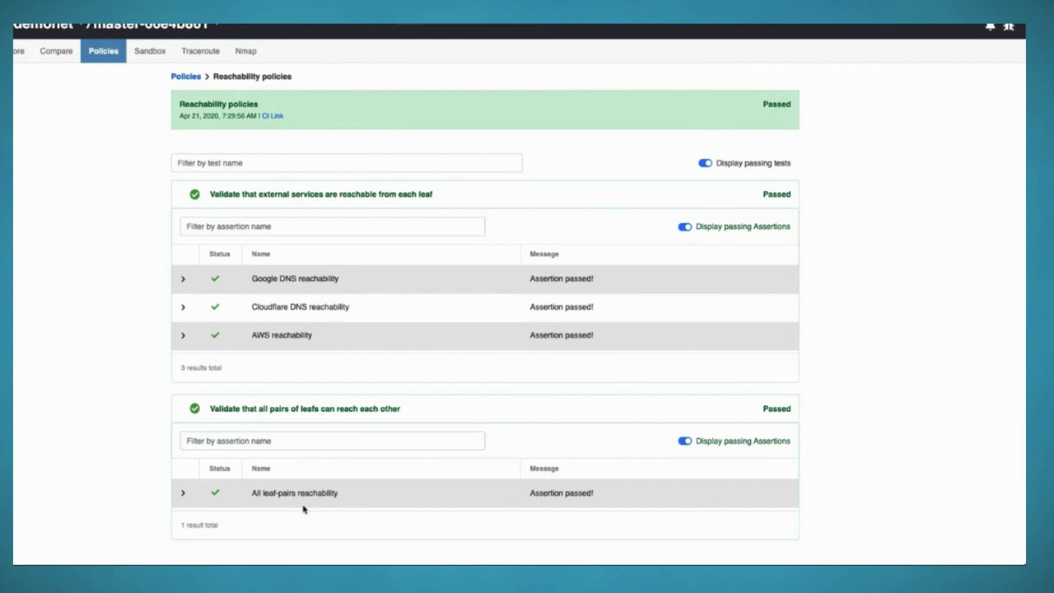
left_click(186, 76)
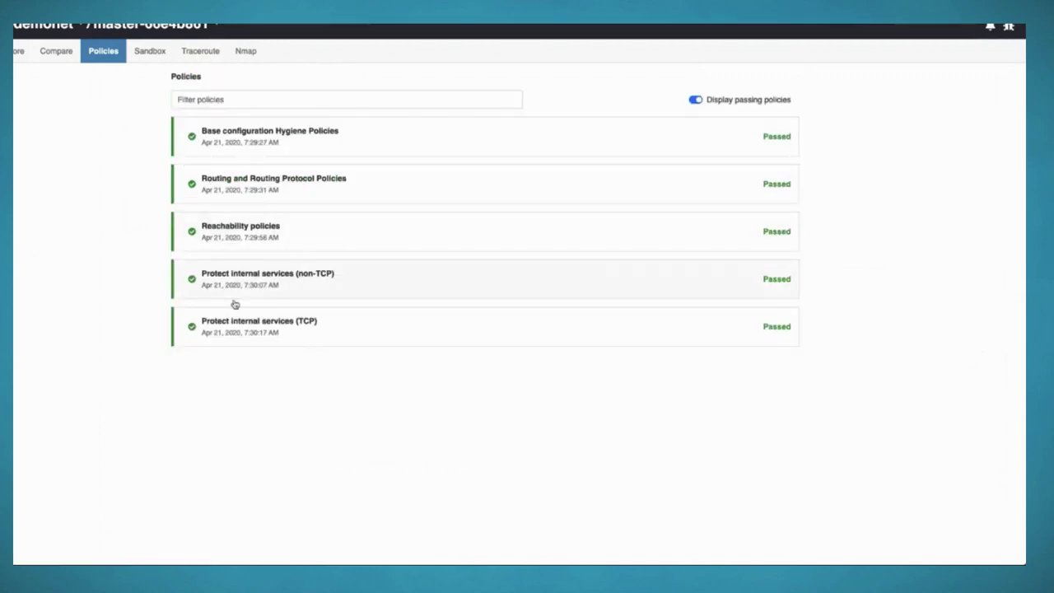
left_click(250, 330)
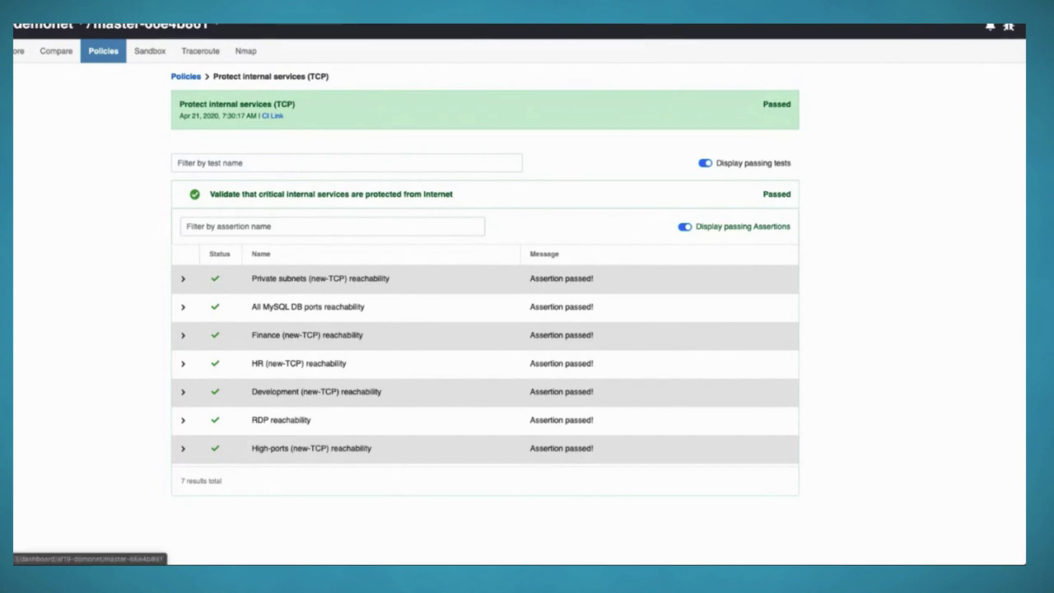
left_click(16, 50)
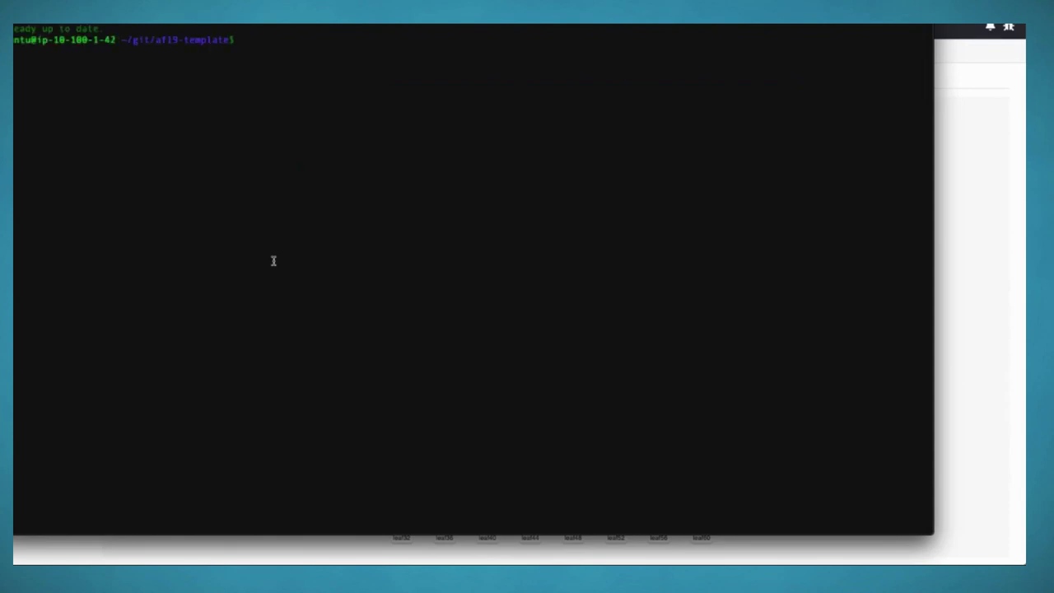
- In the terminal, try to run "ansible-playbooks -i playbooks/inventory playbooks/add_leaf.yml"
key("Return")
key("Return")
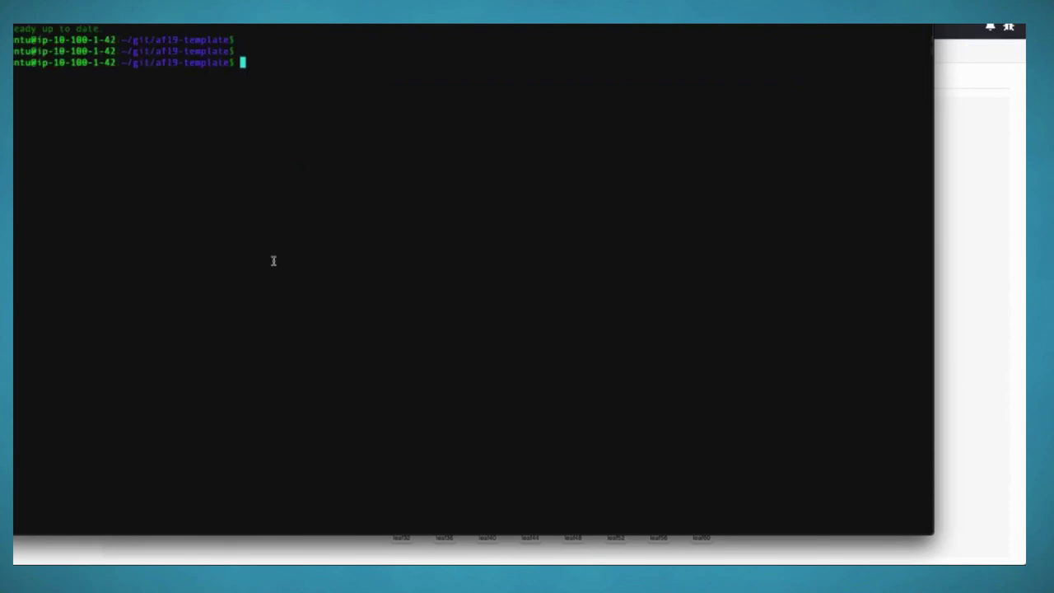
type("ansible-play")
type("books -i pl")
key("Tab")
type("i")
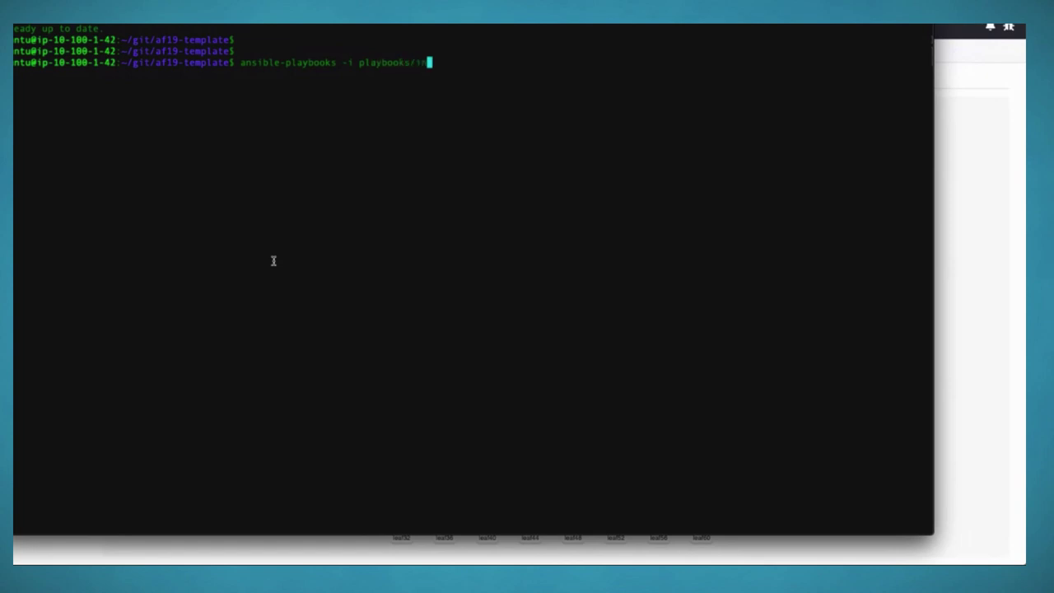
key("Tab")
type("pl")
key("Tab")
type("ad")
key("Tab")
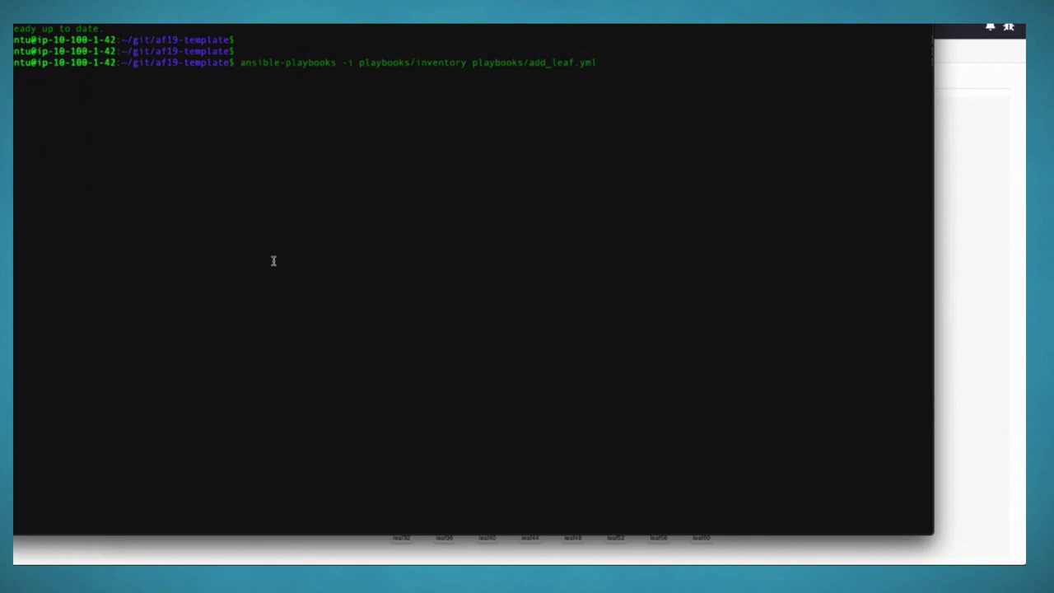
key("Return")
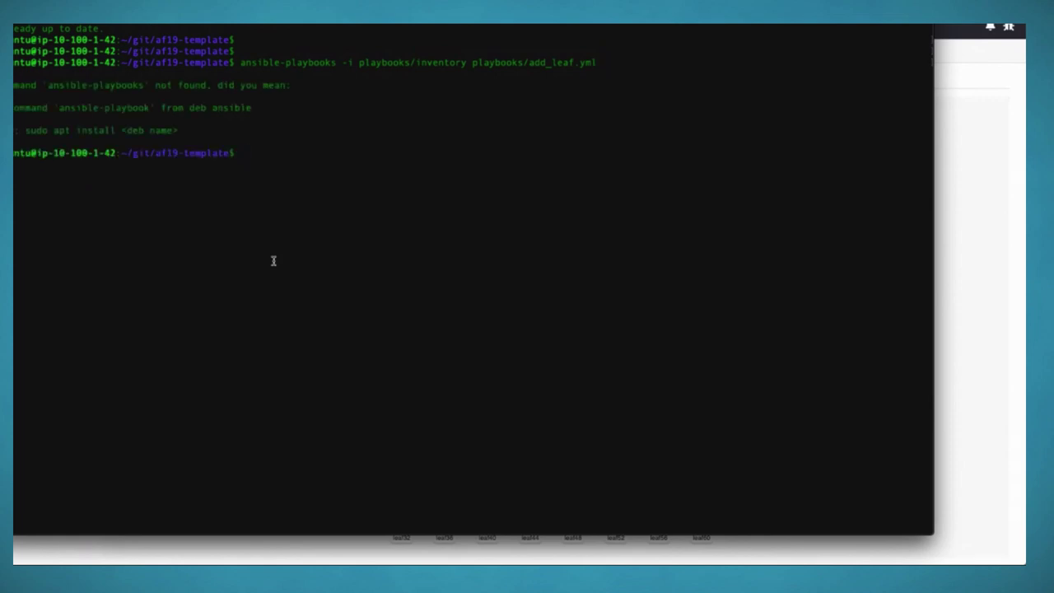
- Correct the recalled command to "ansible-playbook -i playbooks/inventory playbooks/add_leaf.yml" and run it
key("Up")
key("Left")
key("ctrl+a")
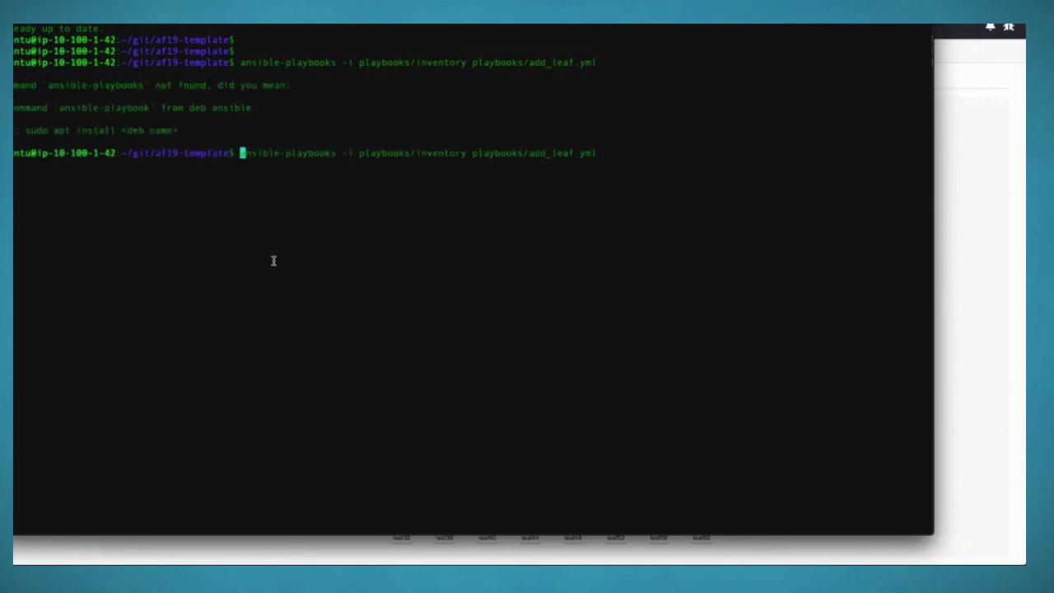
key("Right")
key("Right")
key("Right")
key("Right")
key("Right")
key("Right")
key("Right")
key("Right")
key("Right")
key("Right")
key("Right")
key("Right")
key("Right")
key("Right")
key("Right")
key("Right")
key("Right")
key("BackSpace")
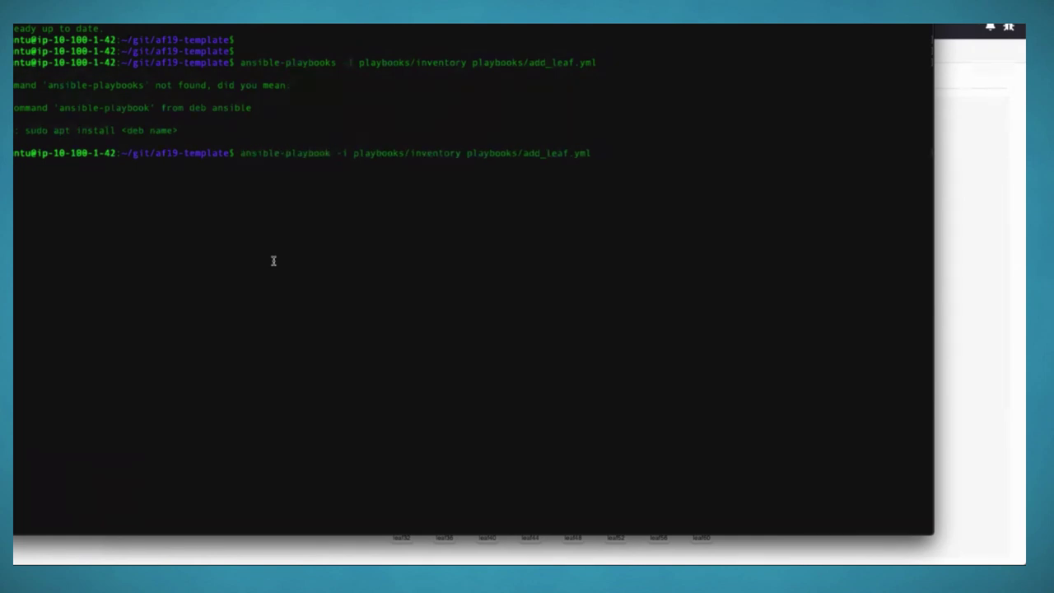
key("Return")
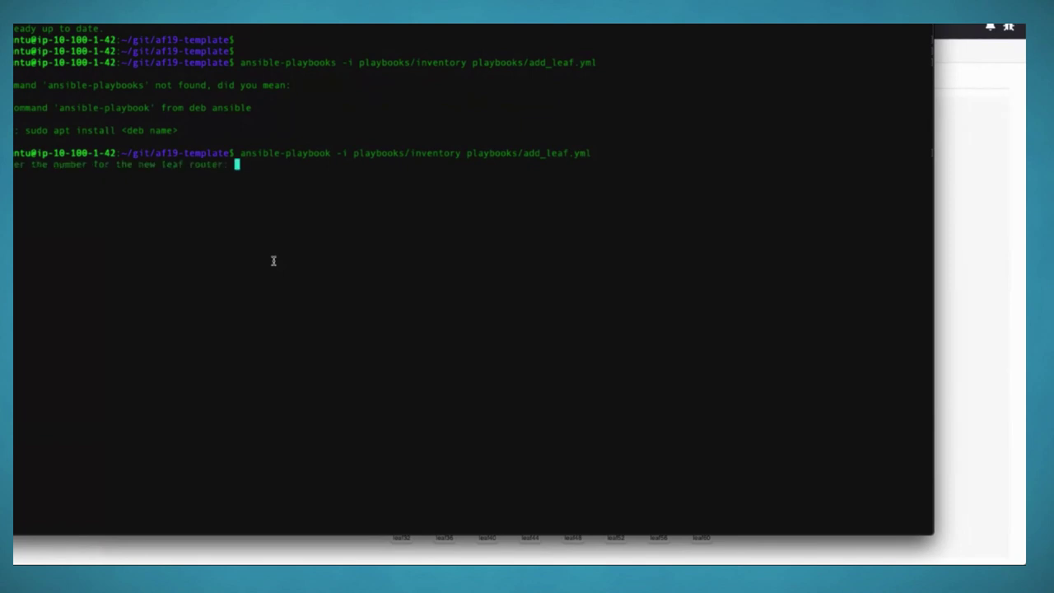
- Give the new leaf router number 90 and BGP AS number 65009, accepting the default commit message
type("90")
key("Return")
type("65009")
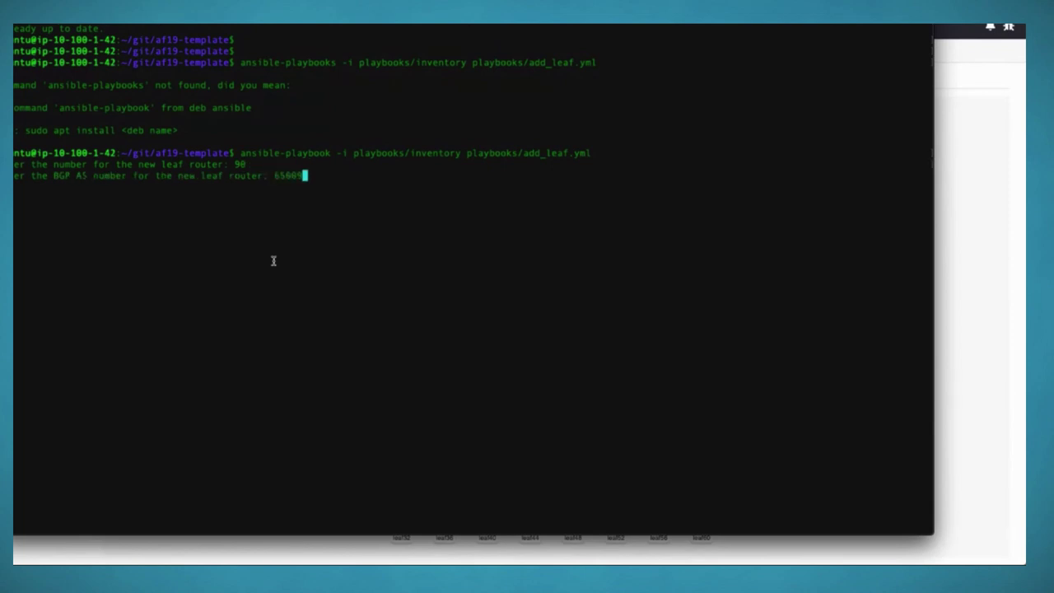
key("Return")
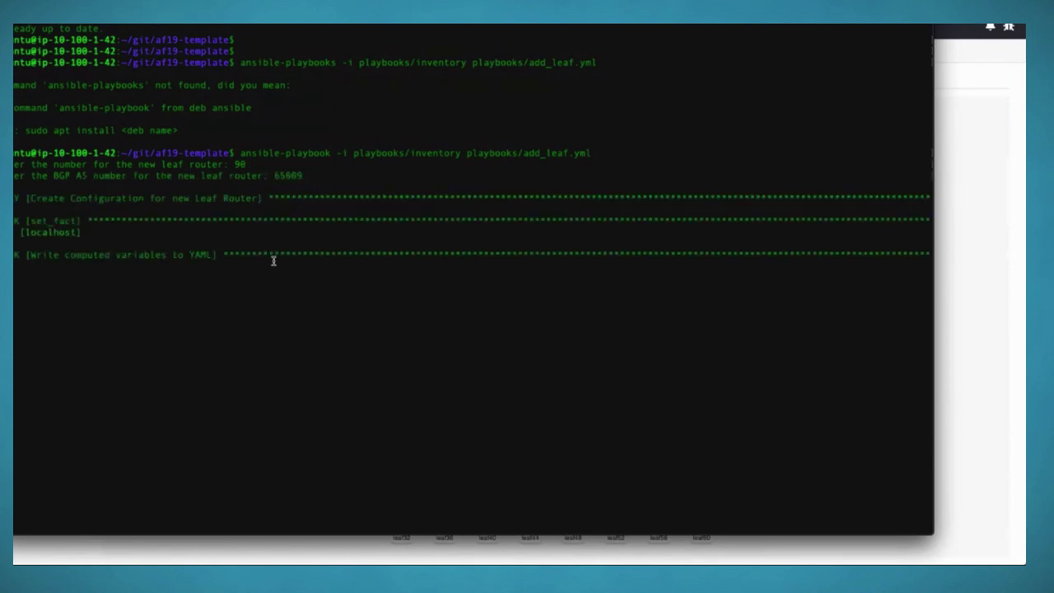
key("Return")
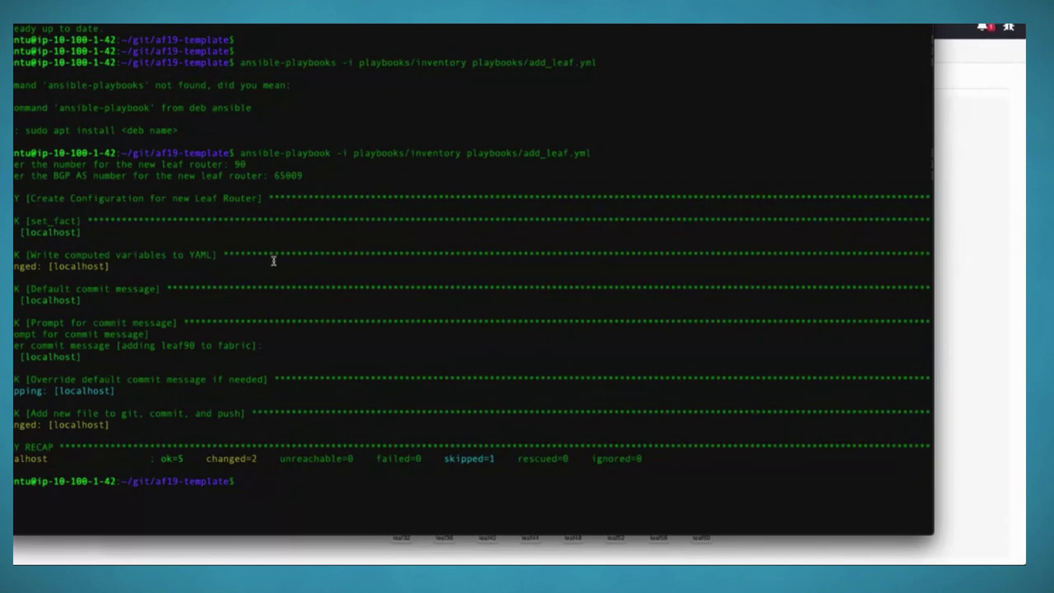
- Switch back to the network dashboard, open the newest snapshot and locate leaf90 in its topology
key("alt+Tab")
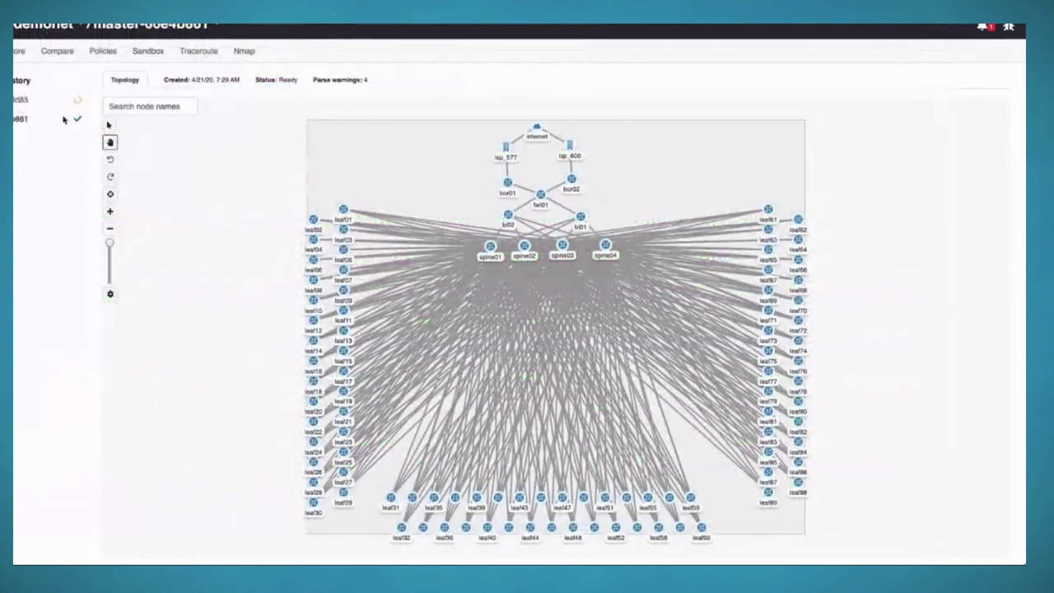
left_click(20, 100)
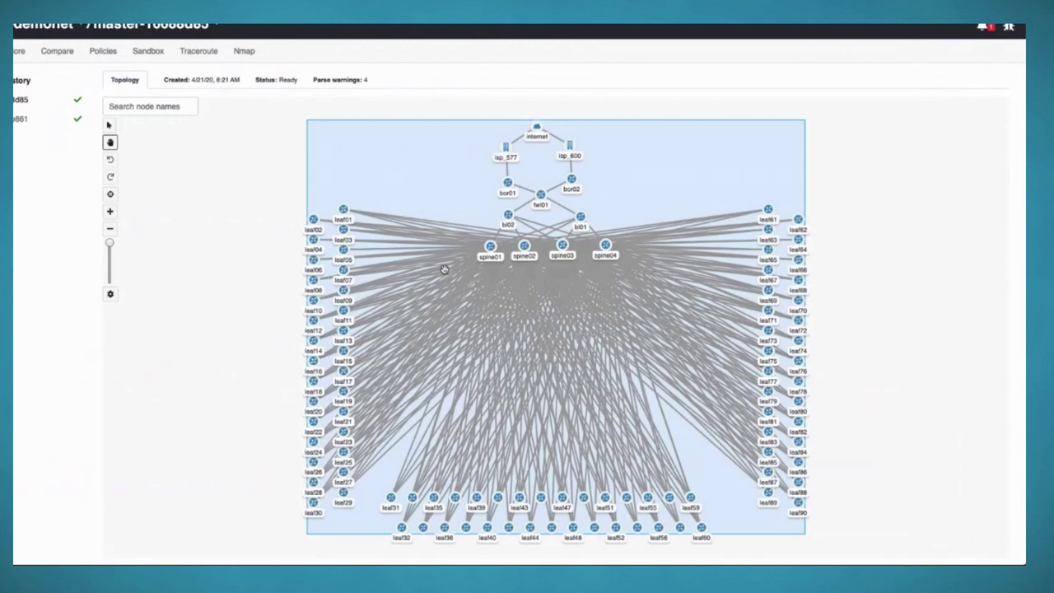
left_click(158, 108)
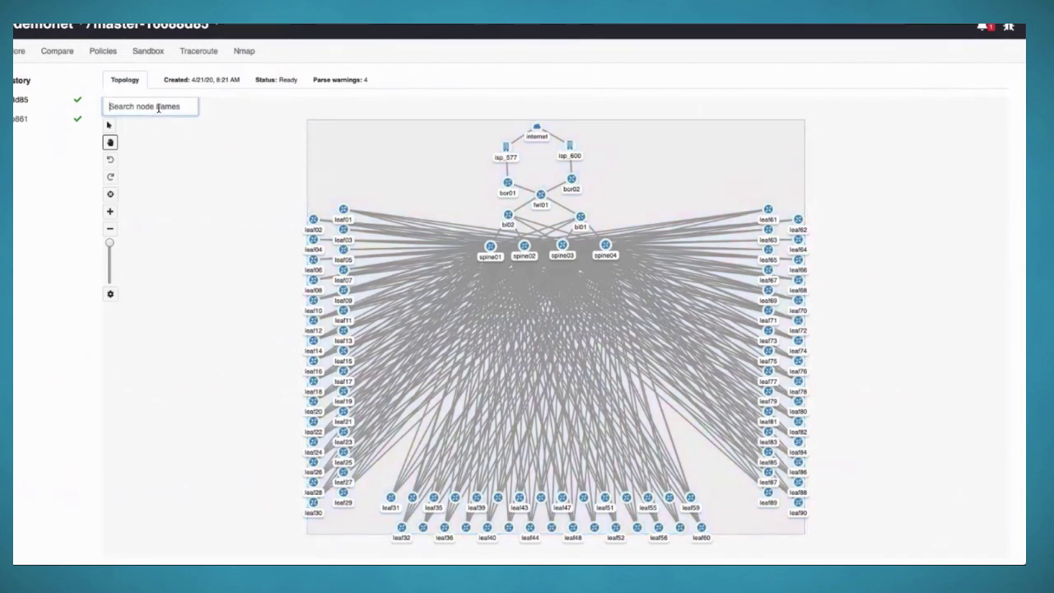
type("leaf90")
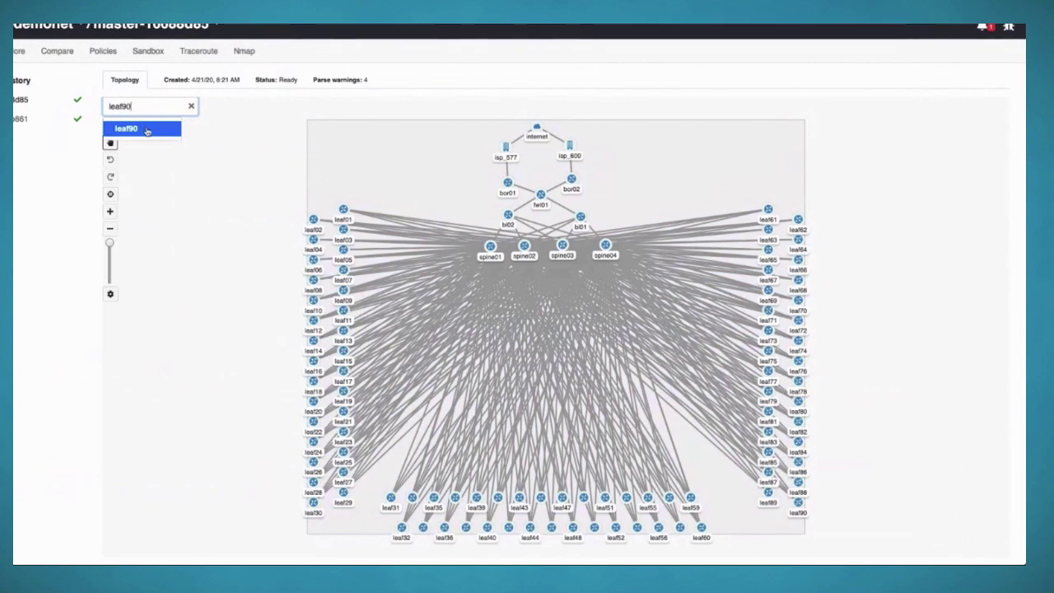
left_click(145, 129)
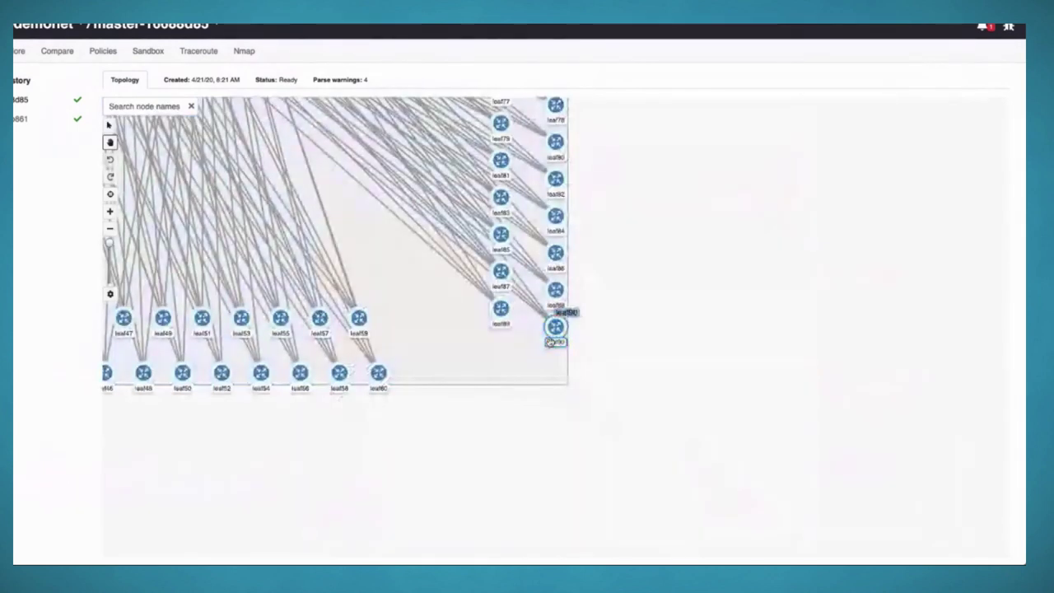
left_click(550, 340)
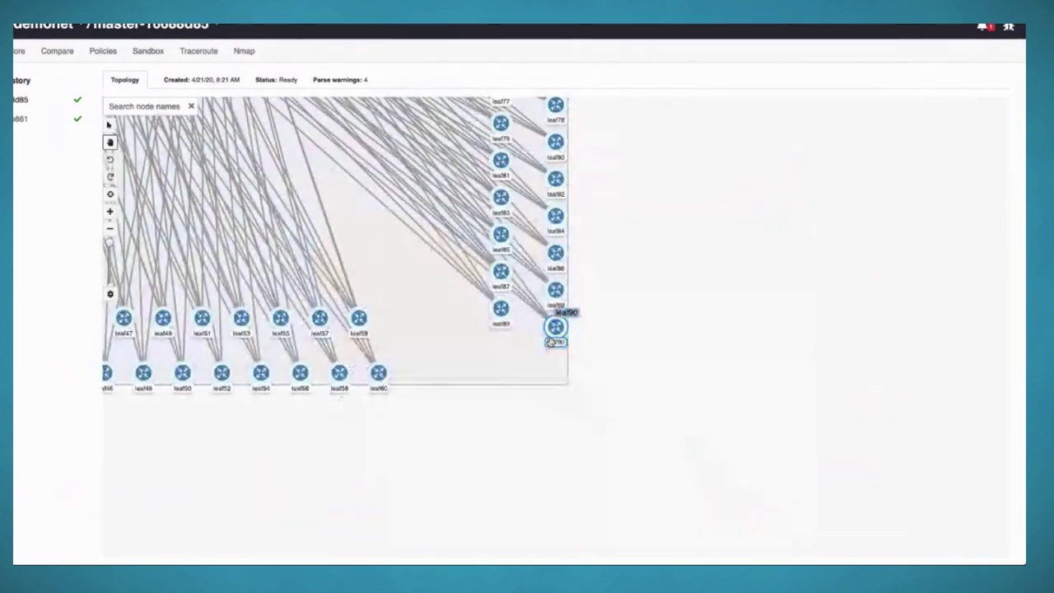
- Search the older snapshot's topology for leaf90, and return to the newest snapshot's topology
left_click(33, 122)
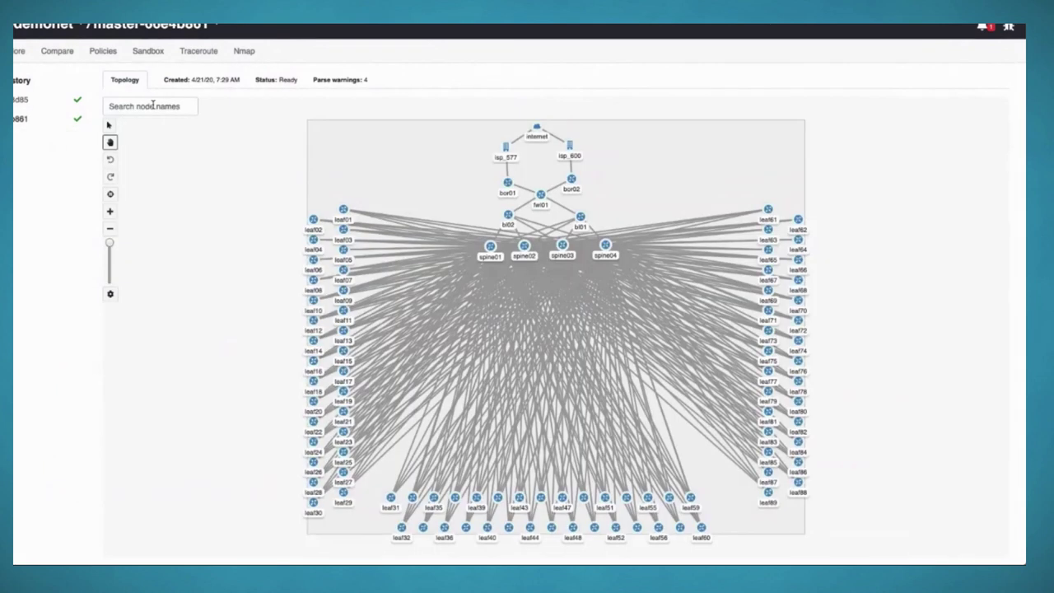
left_click(152, 105)
type("leaf90")
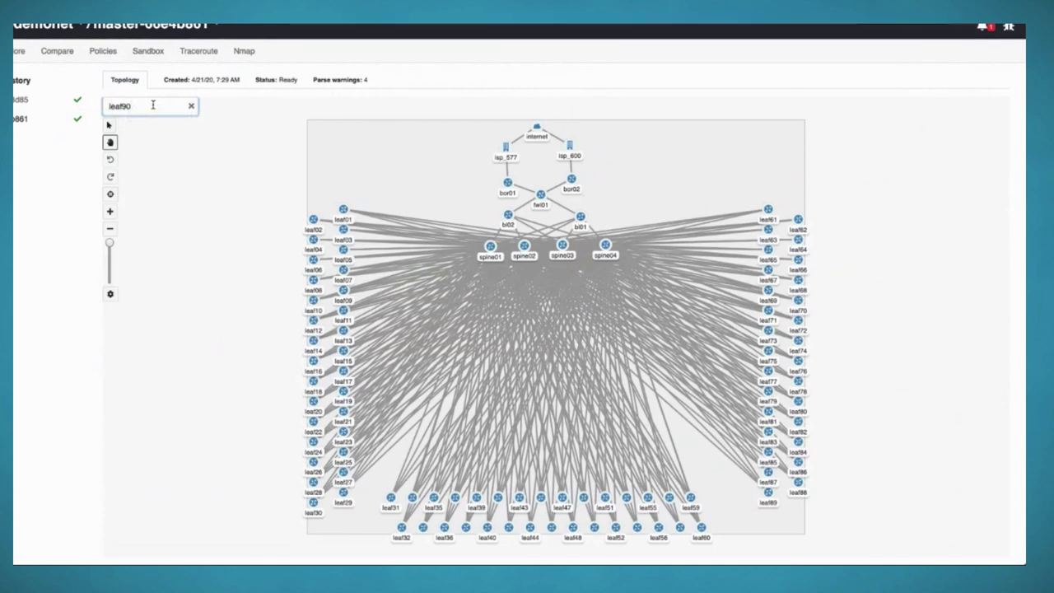
left_click(38, 106)
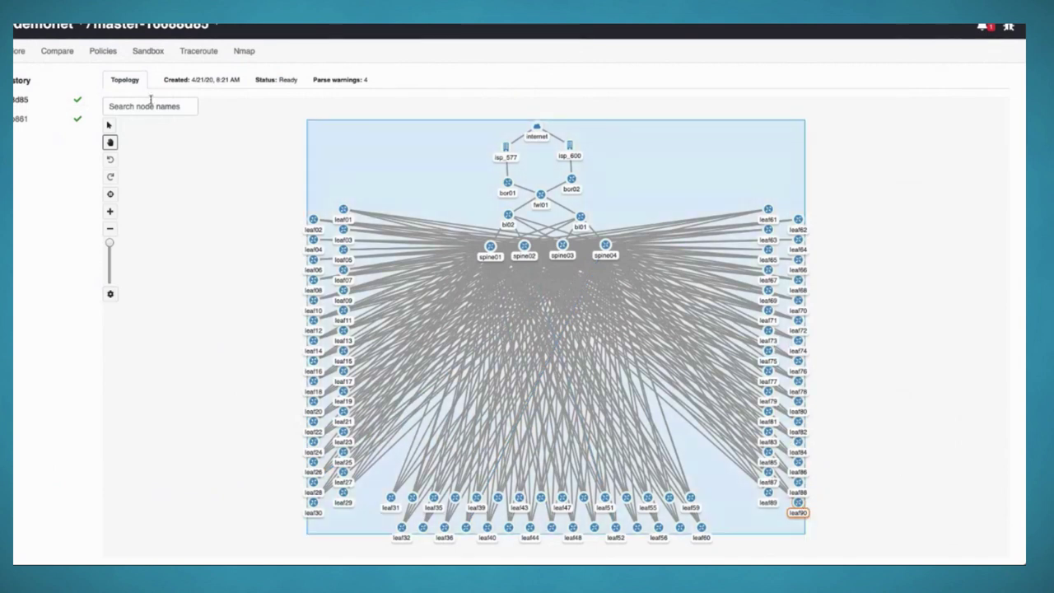
- In the newest snapshot's Routing and Routing Protocol Policies, expand the unique BGP ASN assertion and examine which routers it names
left_click(104, 51)
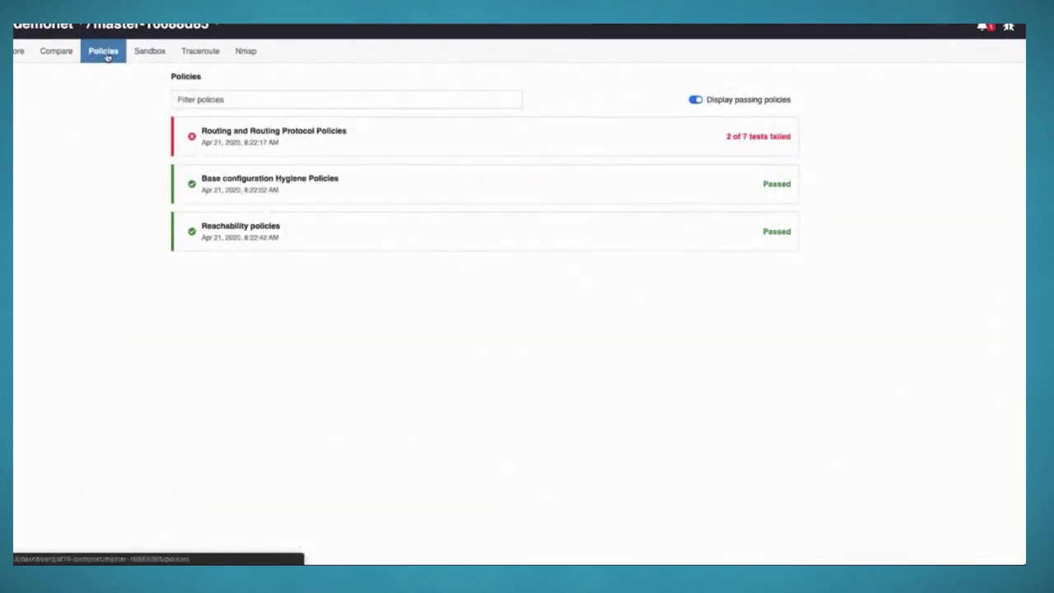
left_click(307, 149)
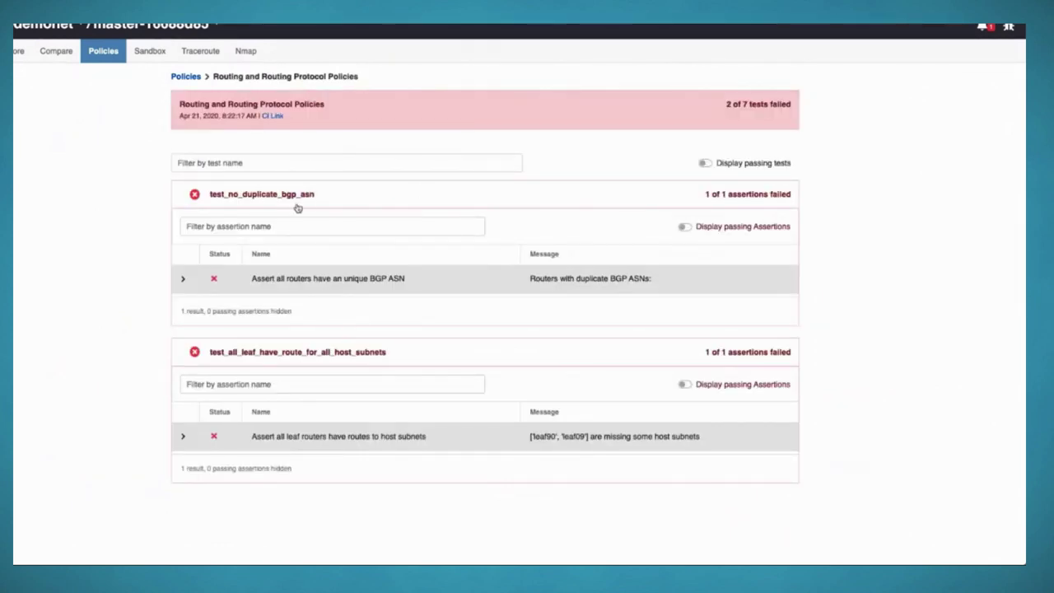
left_click(183, 280)
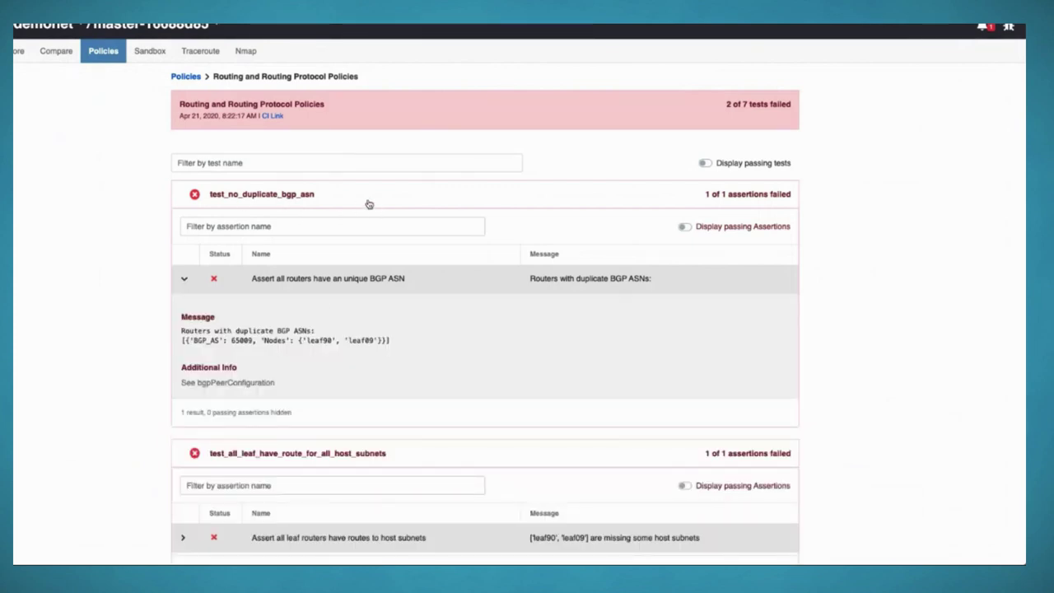
left_click_drag(306, 340, 375, 341)
left_click(373, 340)
scroll(478, 343, "down", 1)
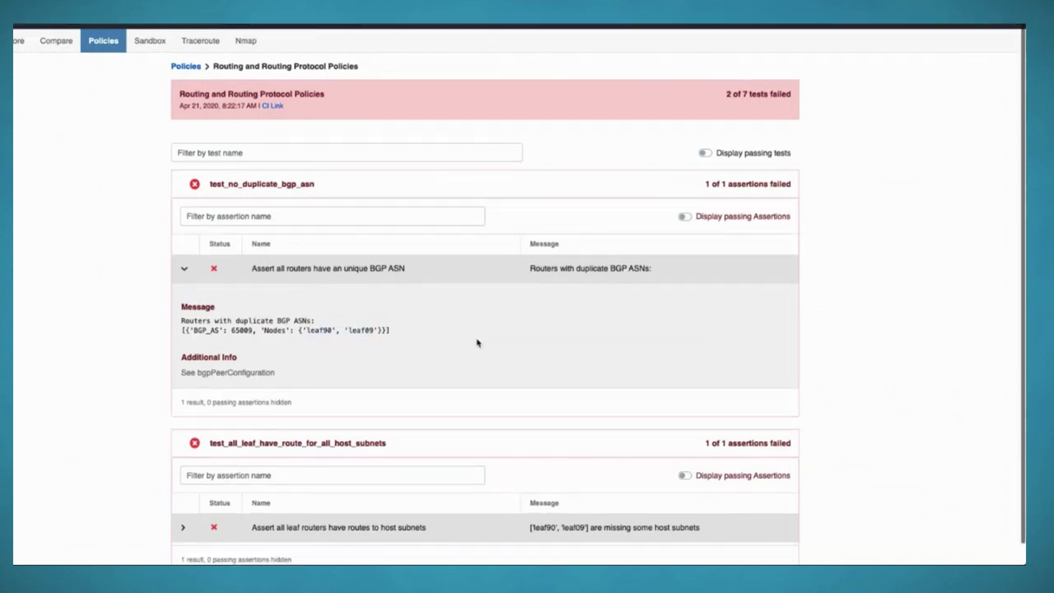
- Expand the assertion on leaf routes to host subnets, read which routers it lists, and return to the policies overview
scroll(477, 343, "down", 2)
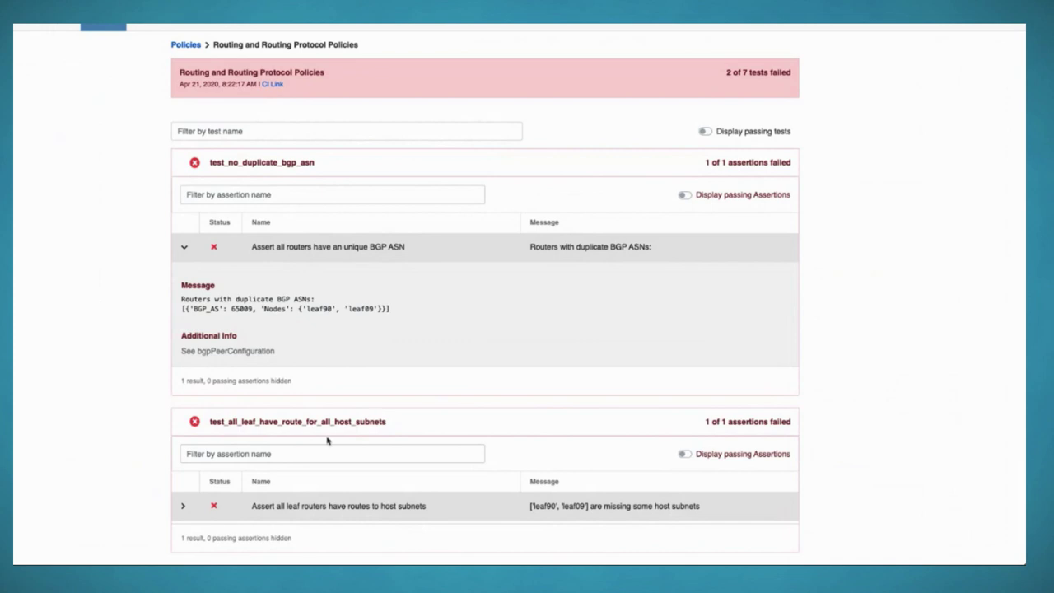
left_click(184, 508)
scroll(426, 423, "down", 3)
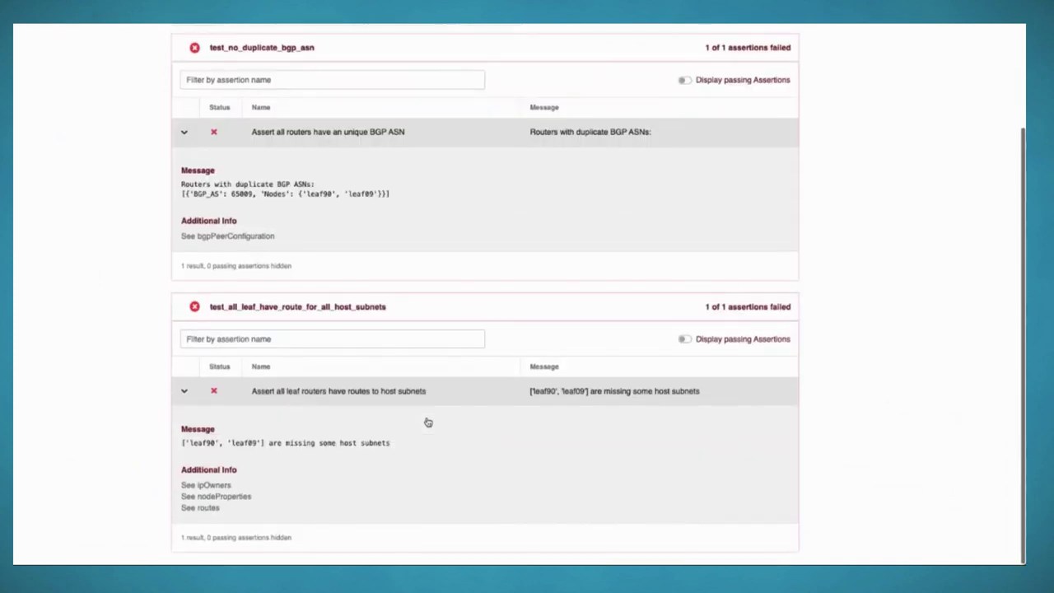
left_click_drag(182, 442, 259, 443)
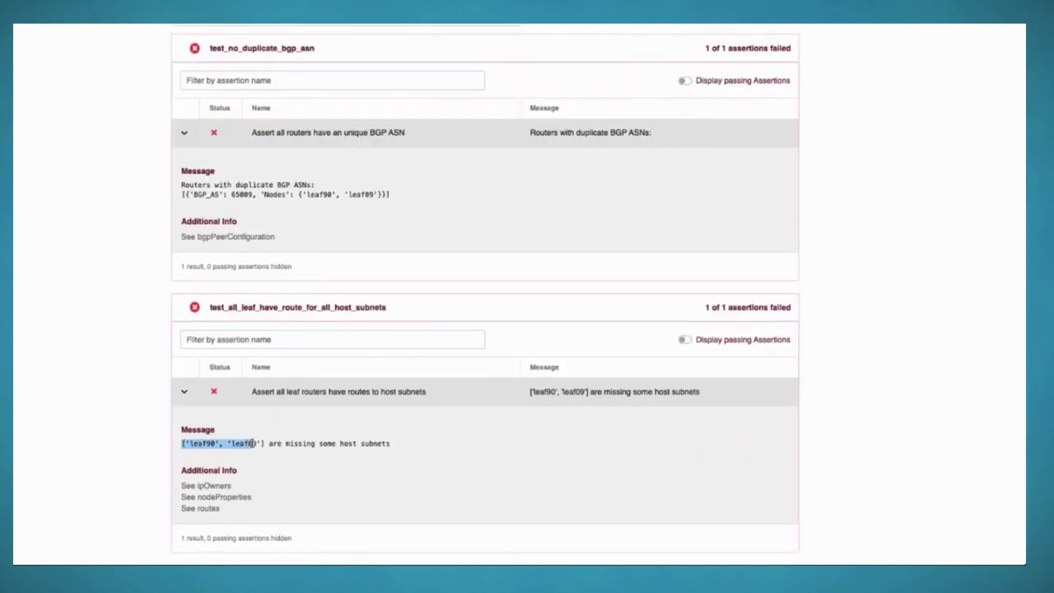
left_click(282, 443)
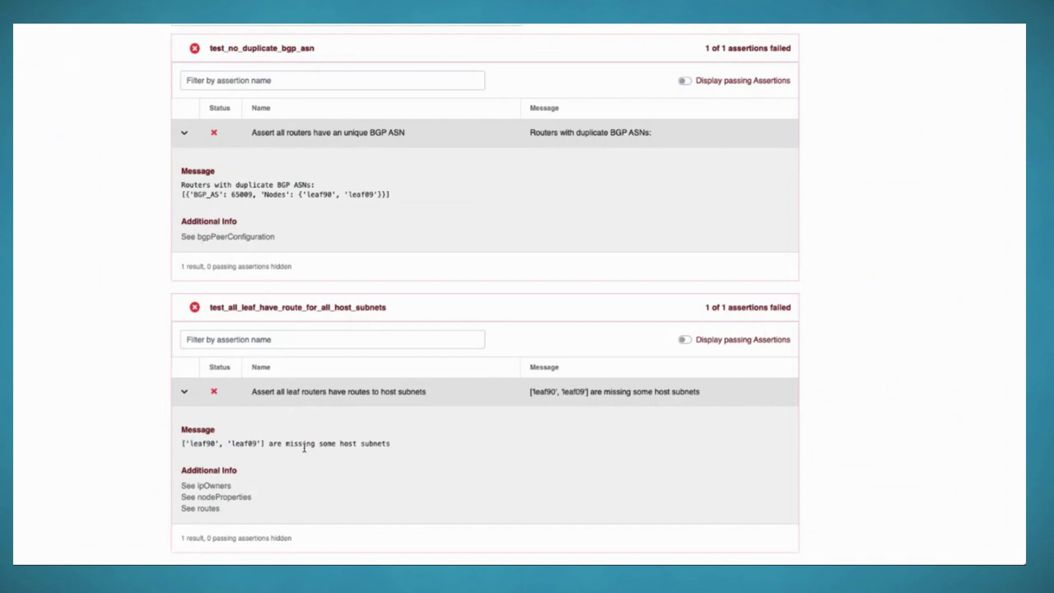
scroll(354, 403, "up", 3)
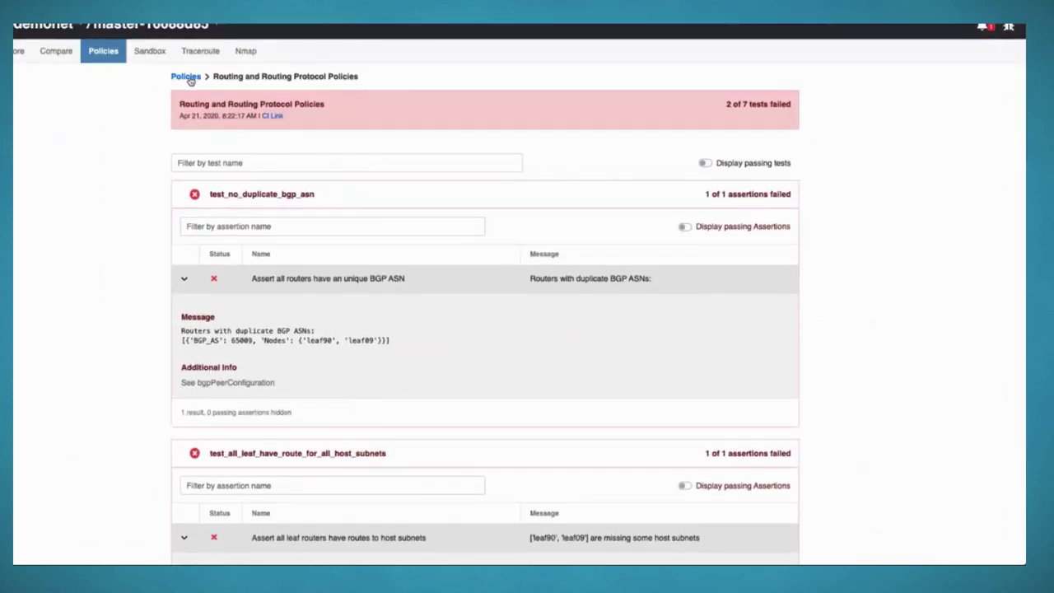
left_click(186, 76)
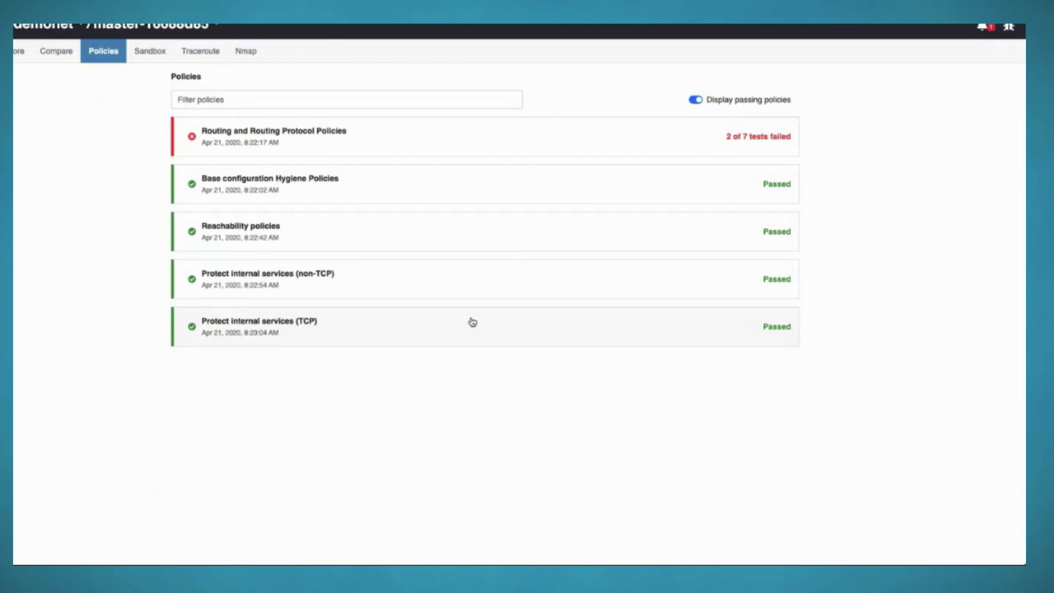
- Switch to the terminal and rerun "ansible-playbook -i playbooks/inventory playbooks/add_leaf.yml"
key("alt+Tab")
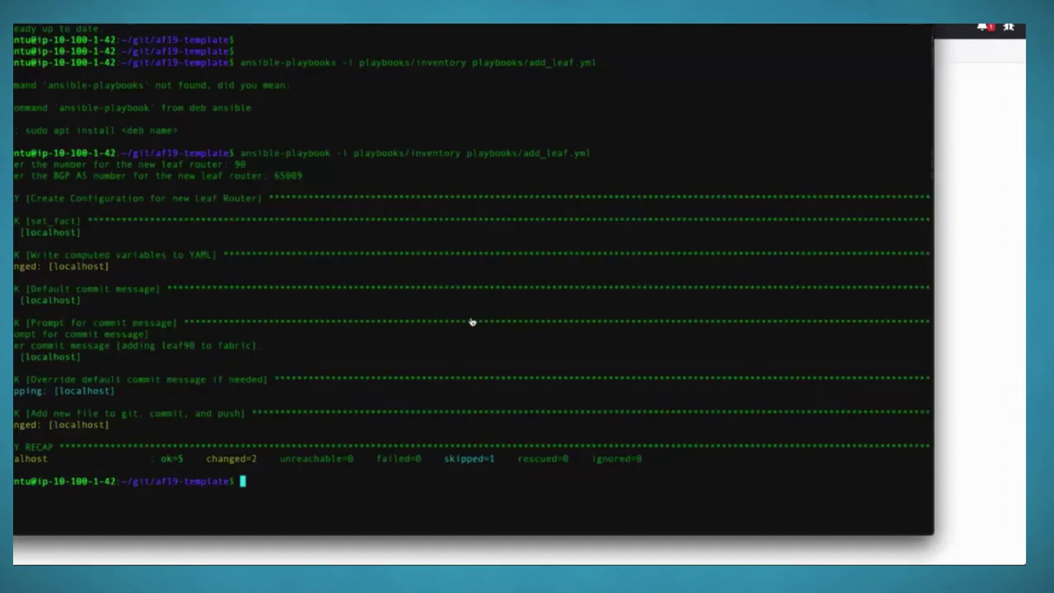
key("Return")
key("Return")
key("Return")
key("Up")
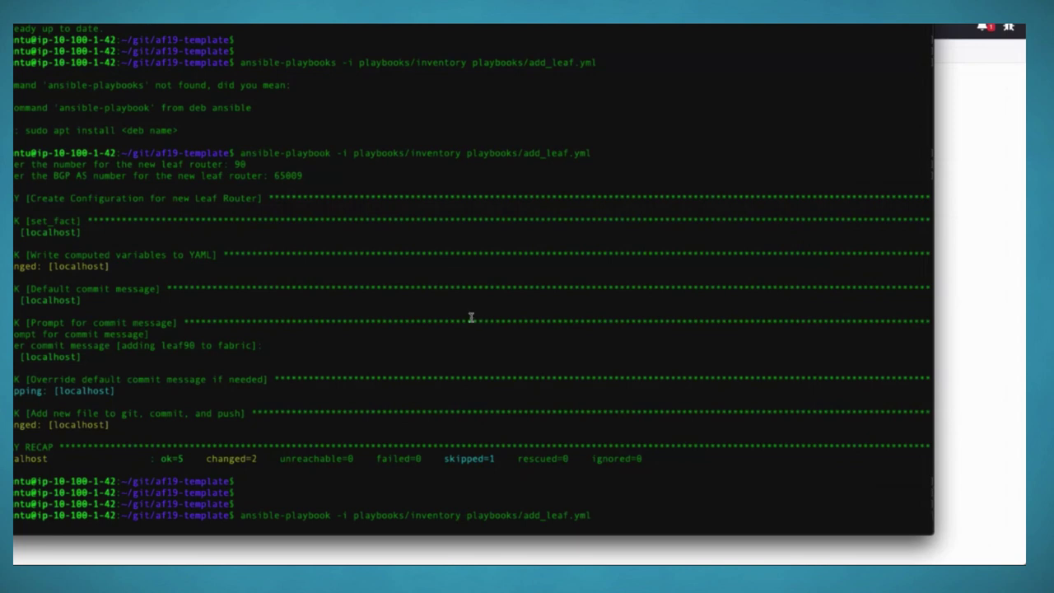
key("Return")
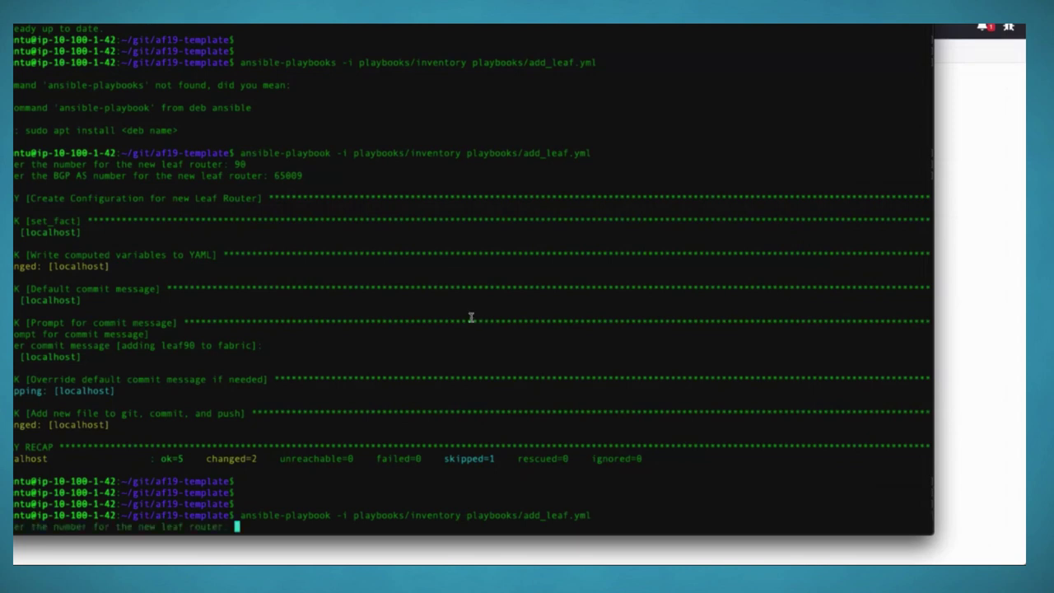
- Give the leaf router number 90 and BGP AS number 65090, with the commit message "leaf90 bgp as"
type("90")
key("Return")
type("6509")
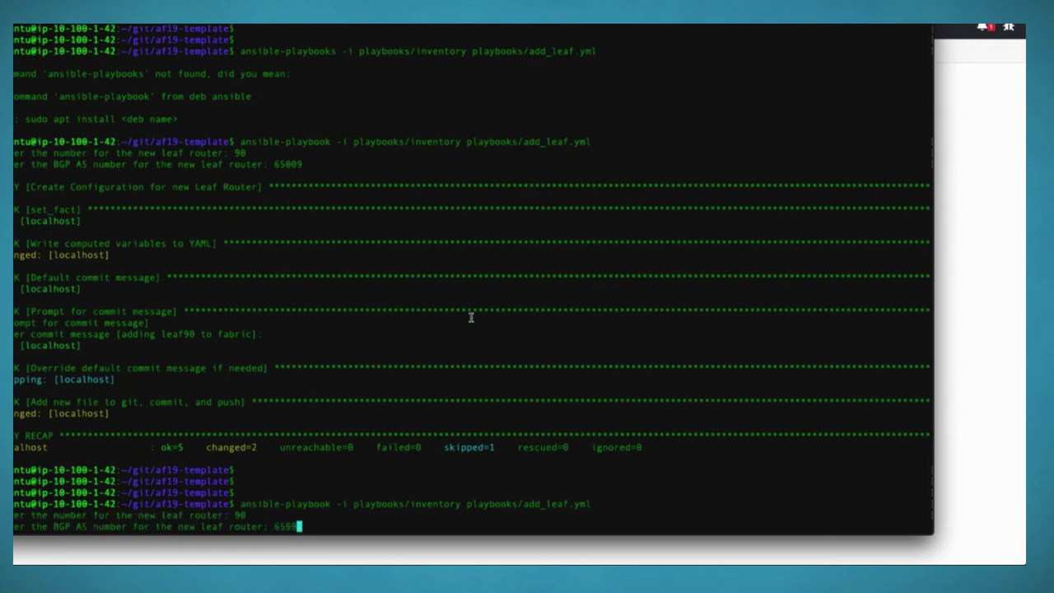
type("0")
key("Return")
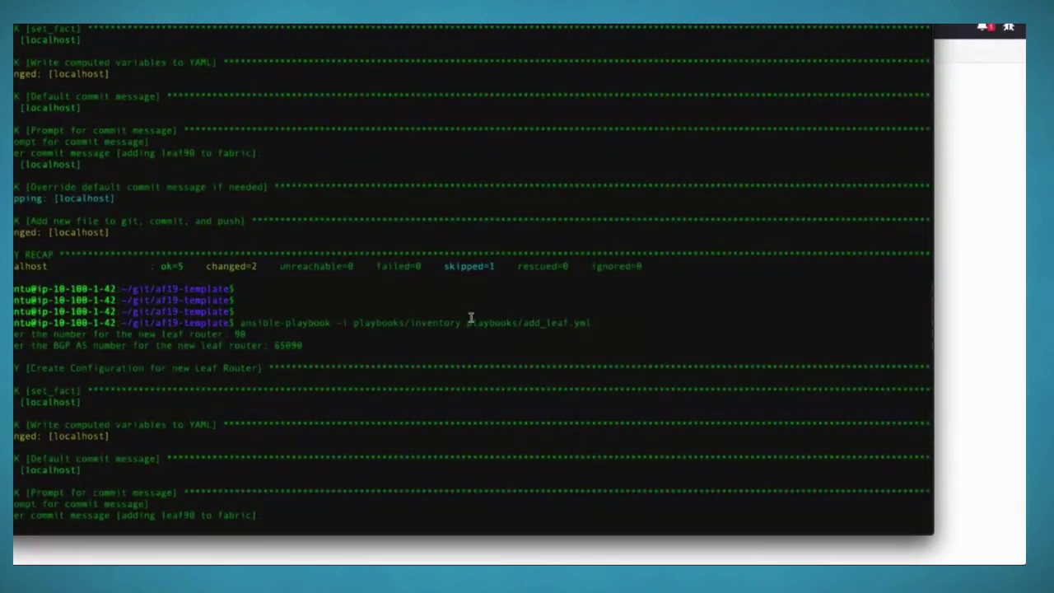
type("leaf90 bgp as")
key("Return")
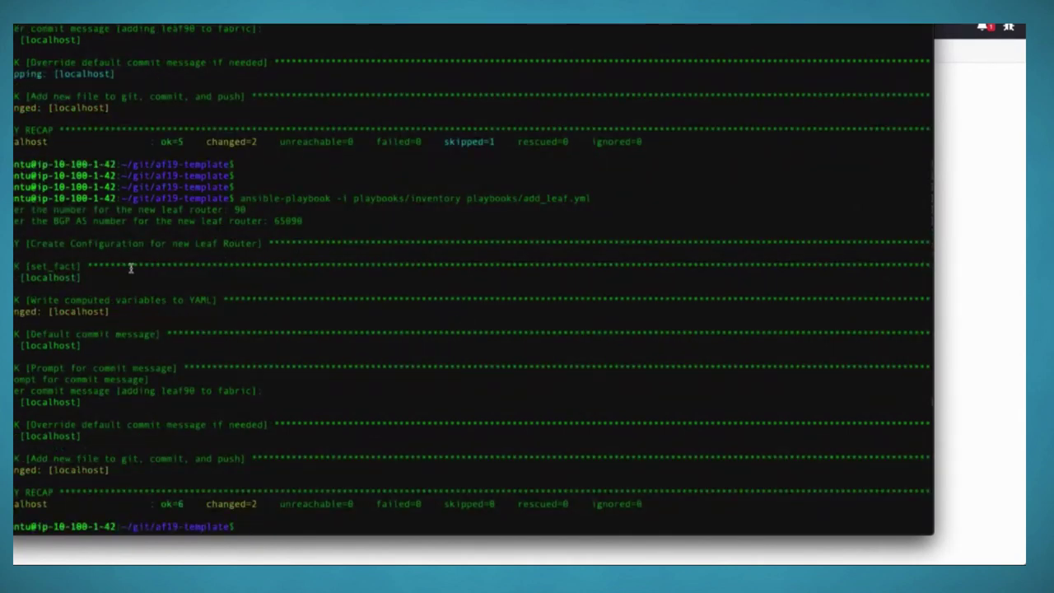
- Switch to the network dashboard, compare the snapshot with master-66e4b861, and examine the configs/leaf90.cfg change and the device changes
key("alt+Tab")
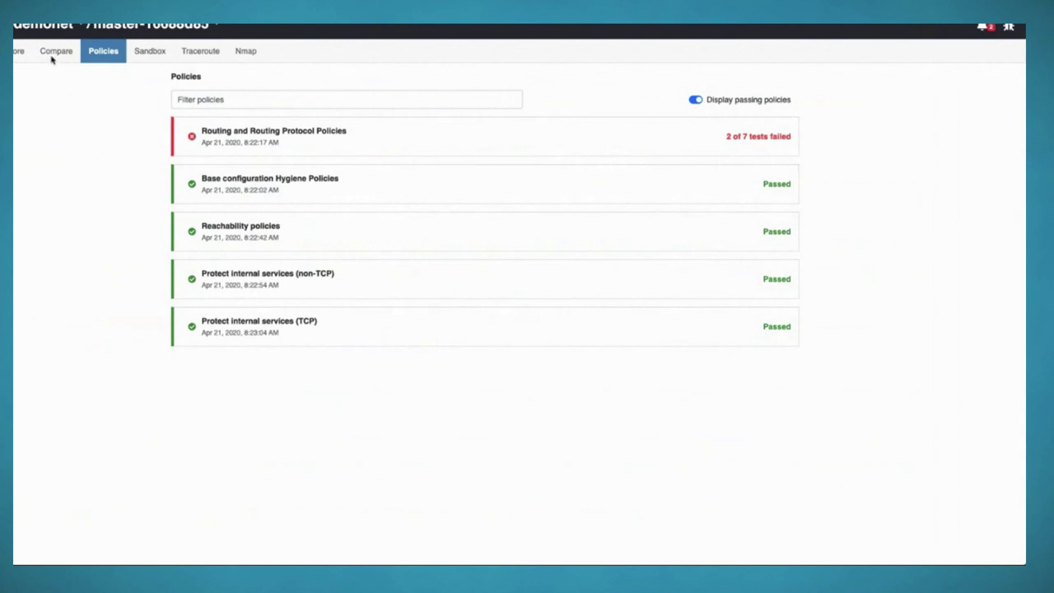
left_click(58, 59)
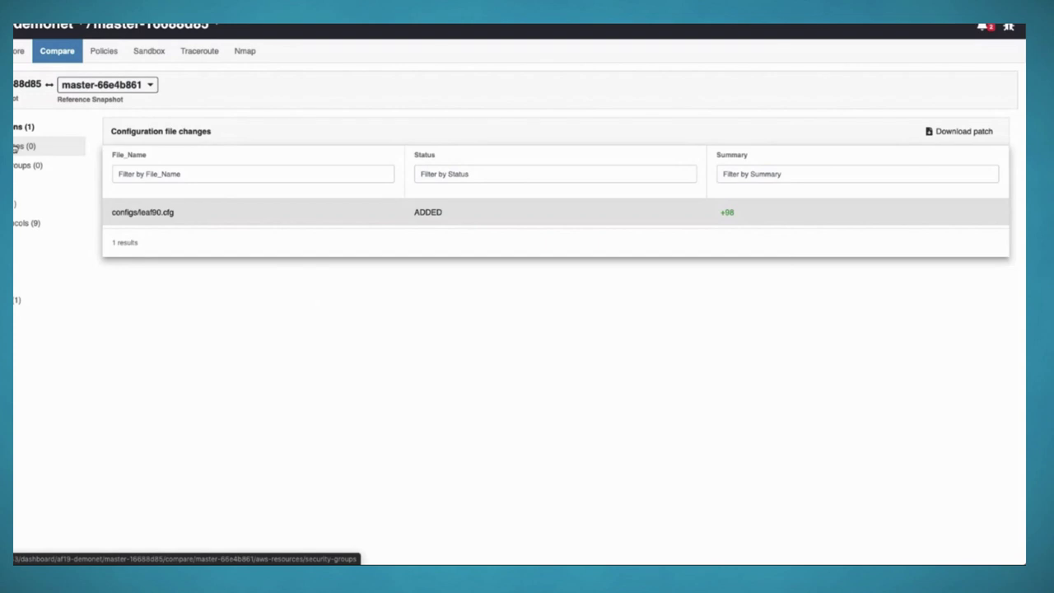
left_click(239, 221)
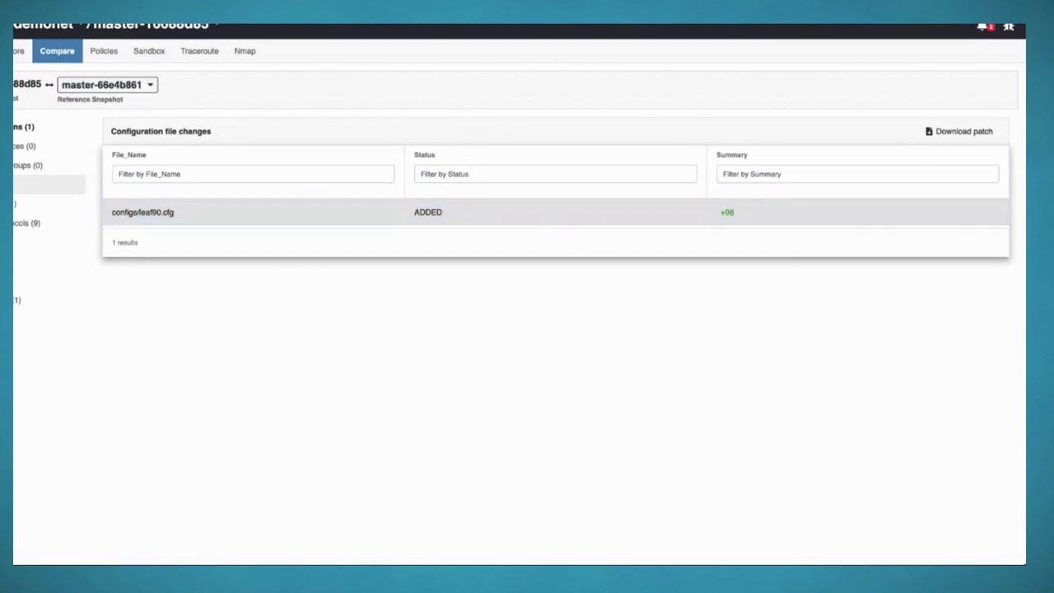
left_click(49, 185)
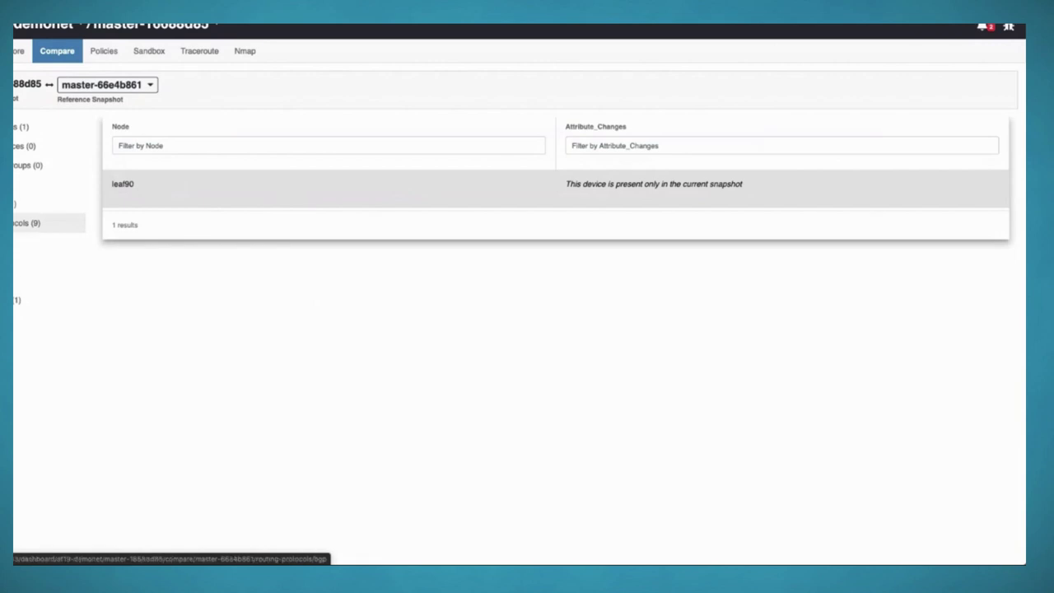
- Examine the BGP peer attribute changes between leaf90 and the spine routers in the comparison
left_click(17, 226)
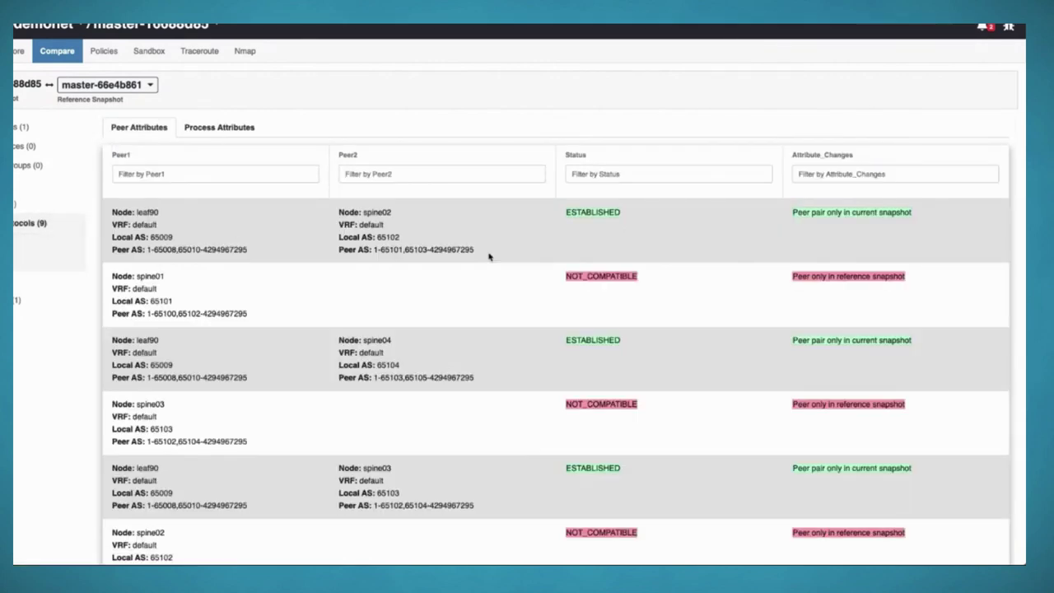
scroll(489, 255, "down", 5)
scroll(489, 257, "up", 5)
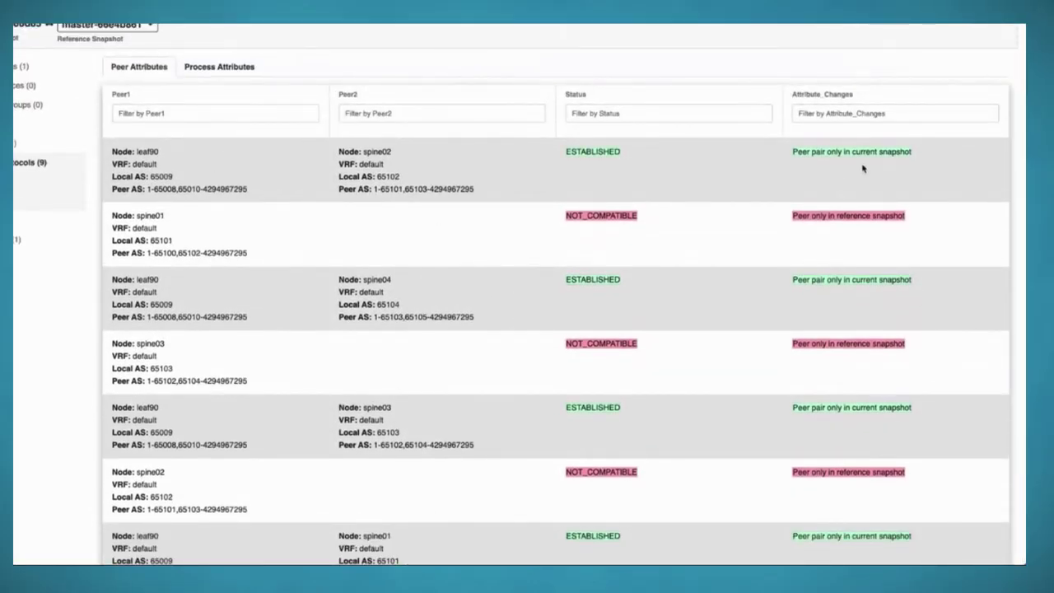
scroll(624, 184, "down", 4)
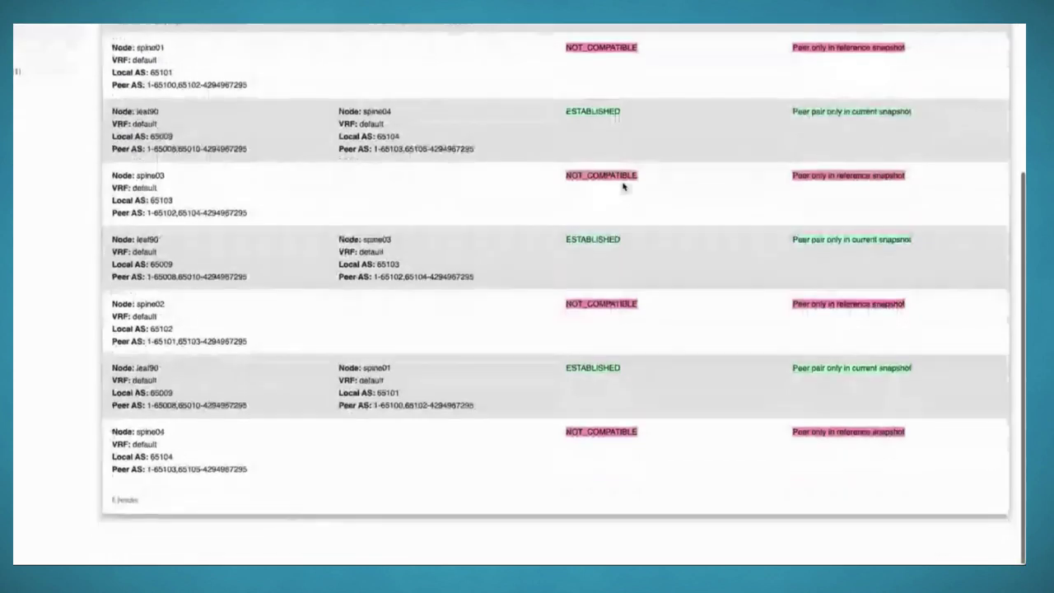
scroll(623, 184, "up", 5)
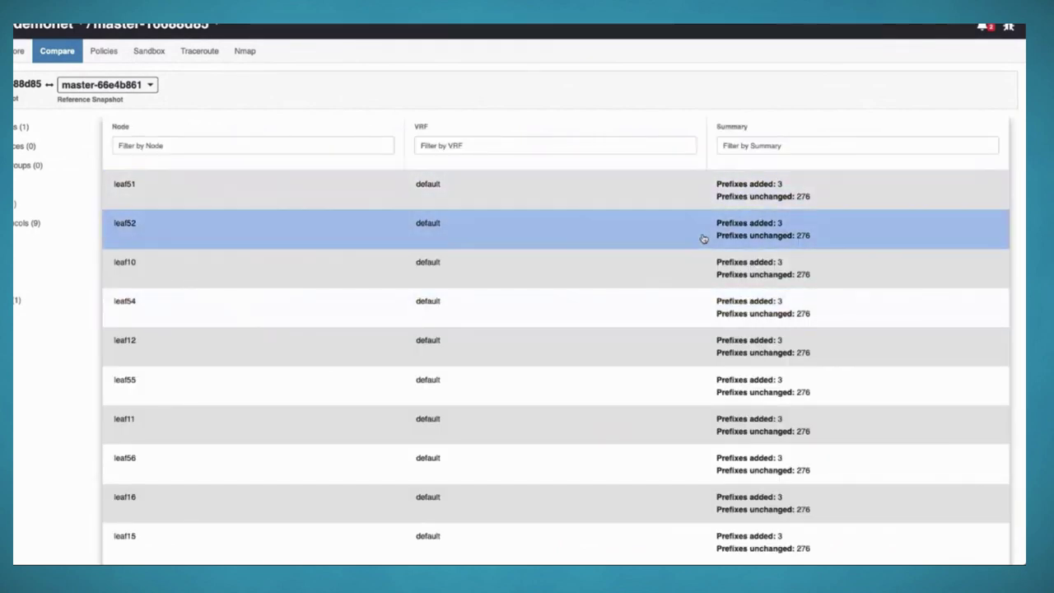
- Review the route changes per node and inspect the prefixes added on leaf51
scroll(703, 239, "down", 2)
scroll(704, 236, "up", 2)
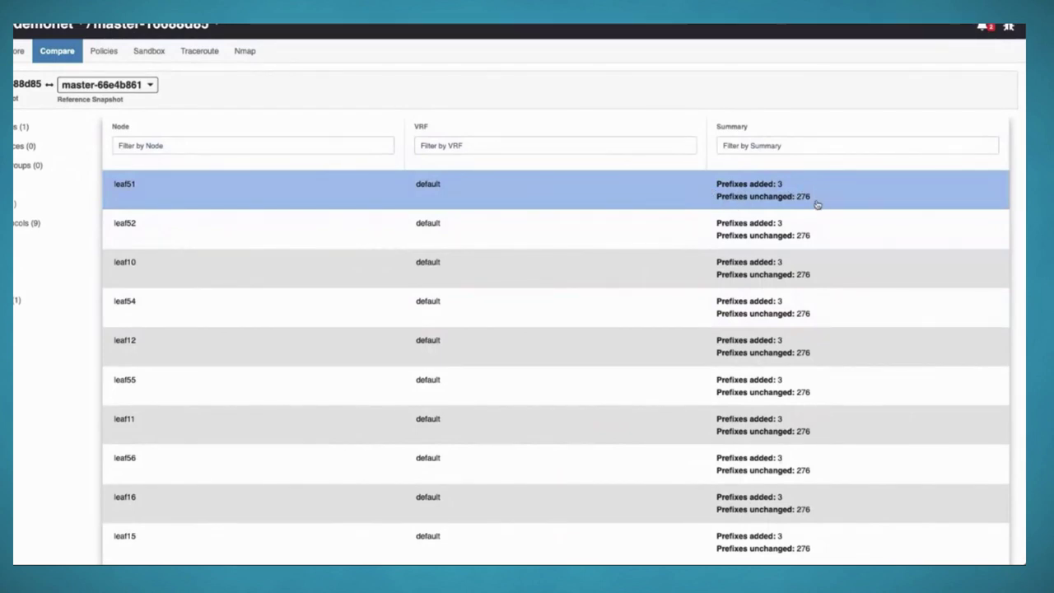
left_click(532, 196)
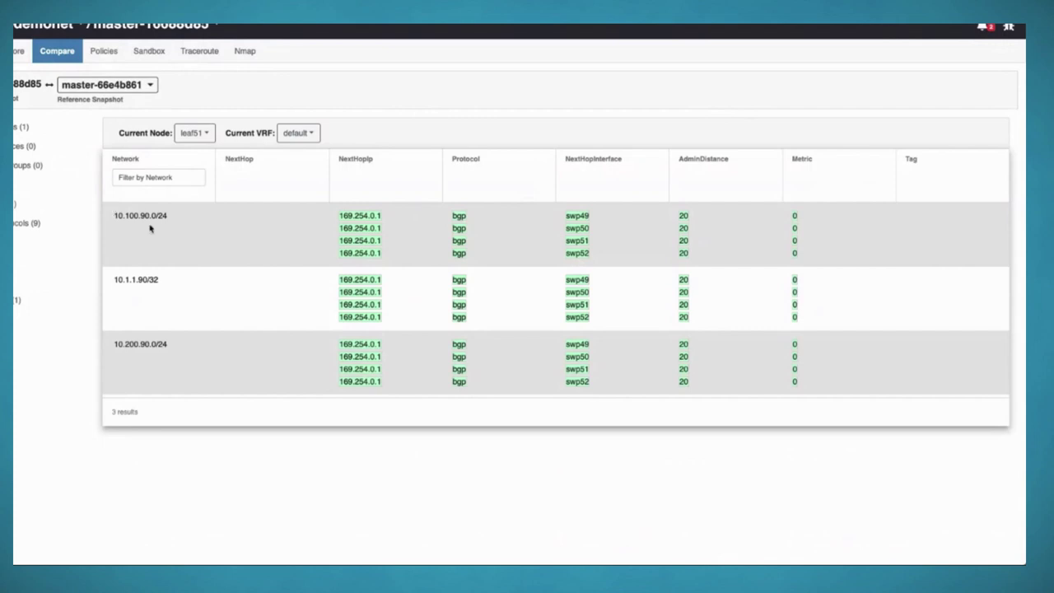
left_click_drag(115, 278, 157, 280)
double_click(144, 216)
left_click(144, 216)
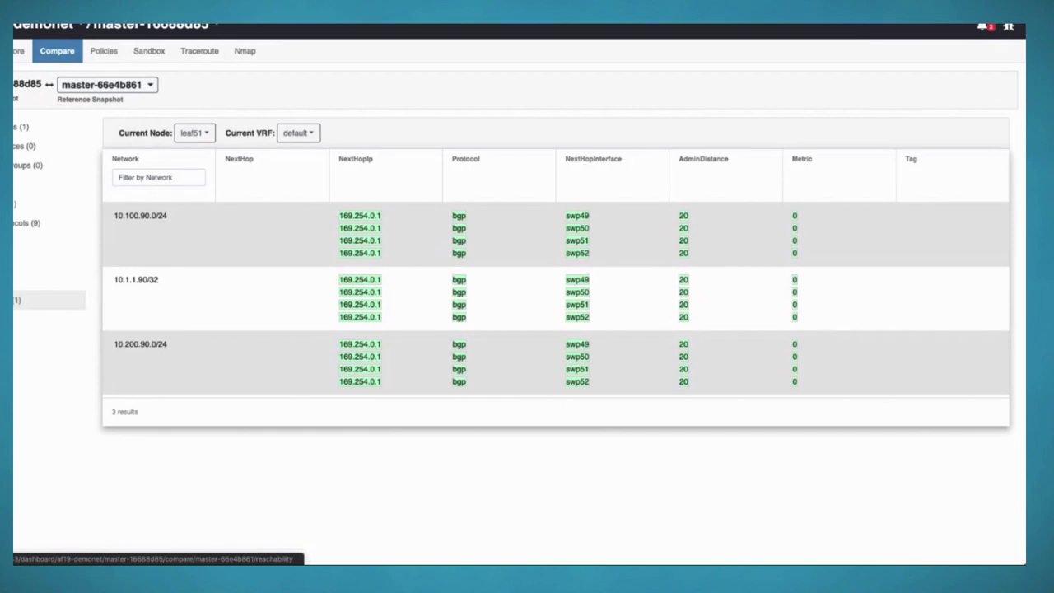
- Open the reachability comparison, isolate the internet[out] source, and examine its flow details to leaf90[vlan290]
left_click(33, 299)
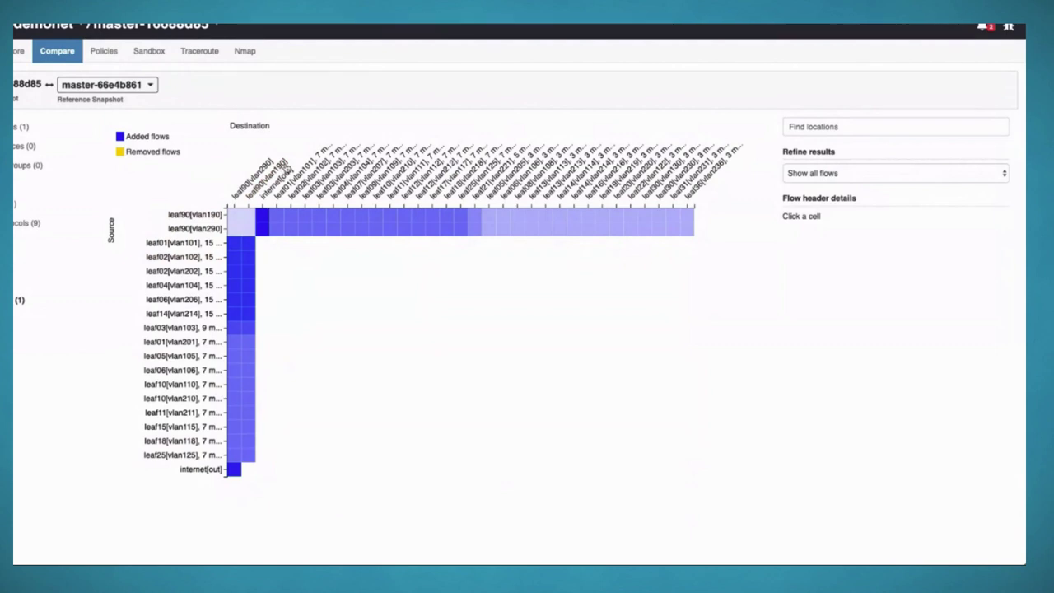
left_click(234, 471)
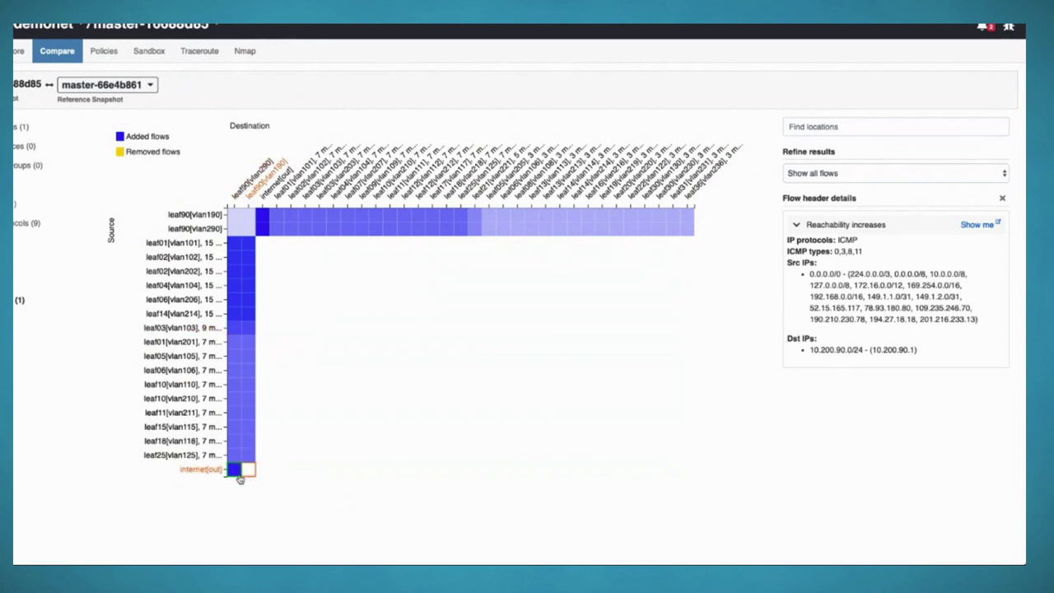
left_click(200, 471)
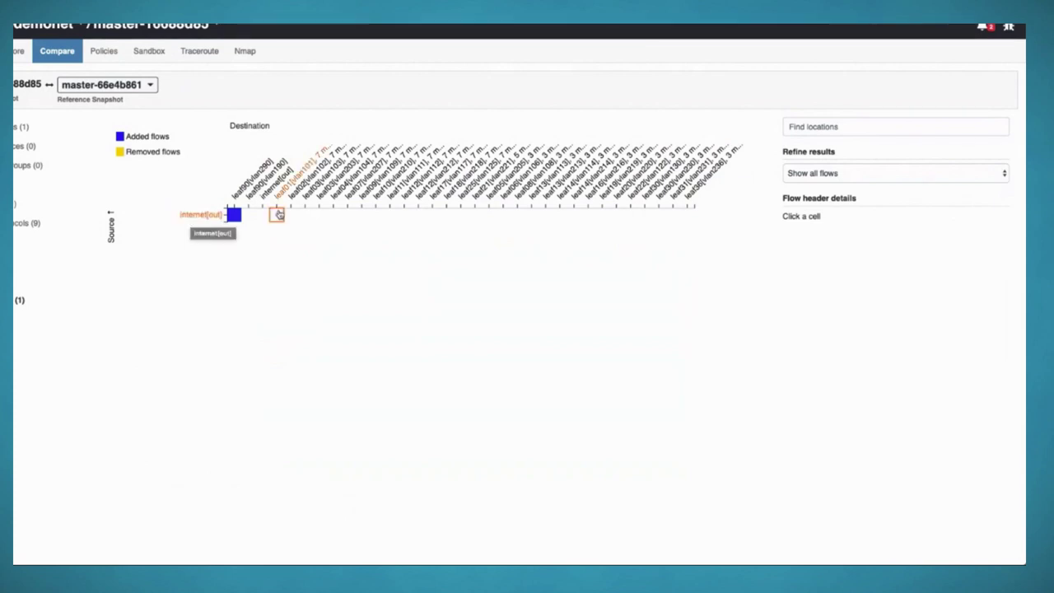
left_click(234, 215)
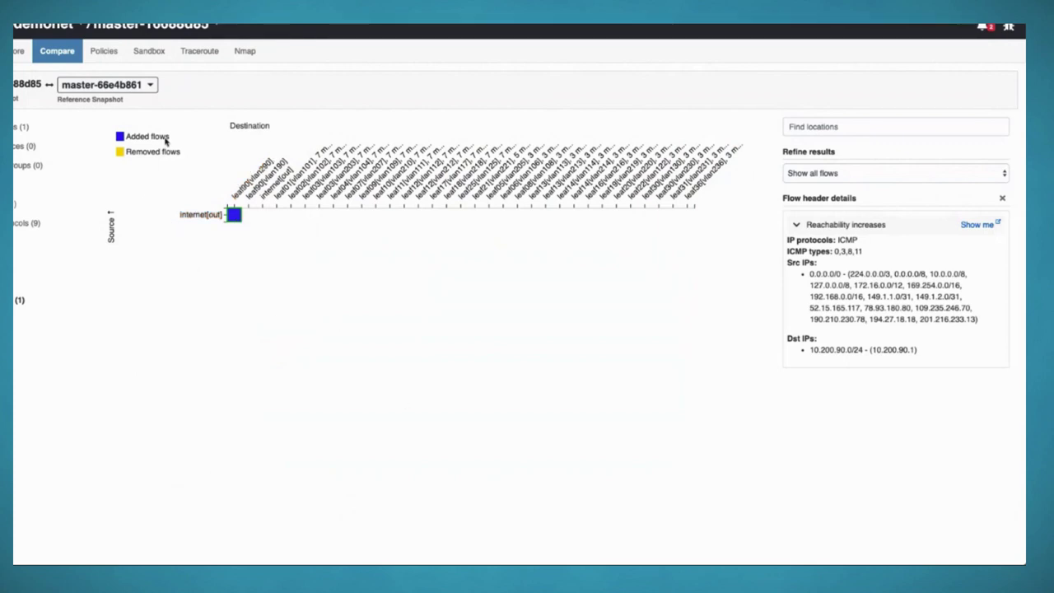
- Open the Nmap view of the snapshot and review the exposed TCP, UDP and ICMP services throughout the results
left_click(244, 56)
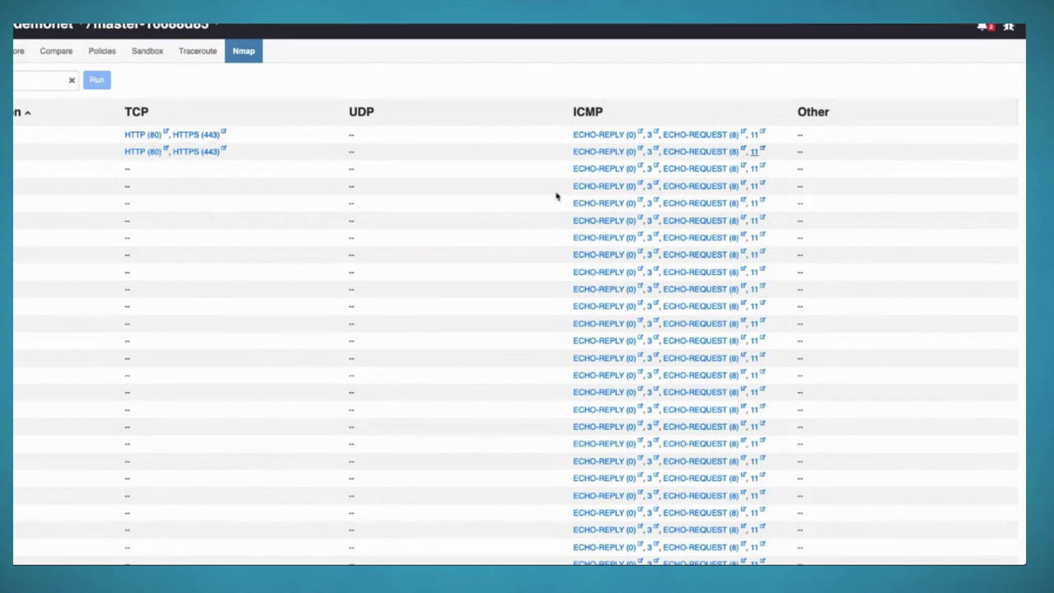
scroll(289, 221, "down", 10)
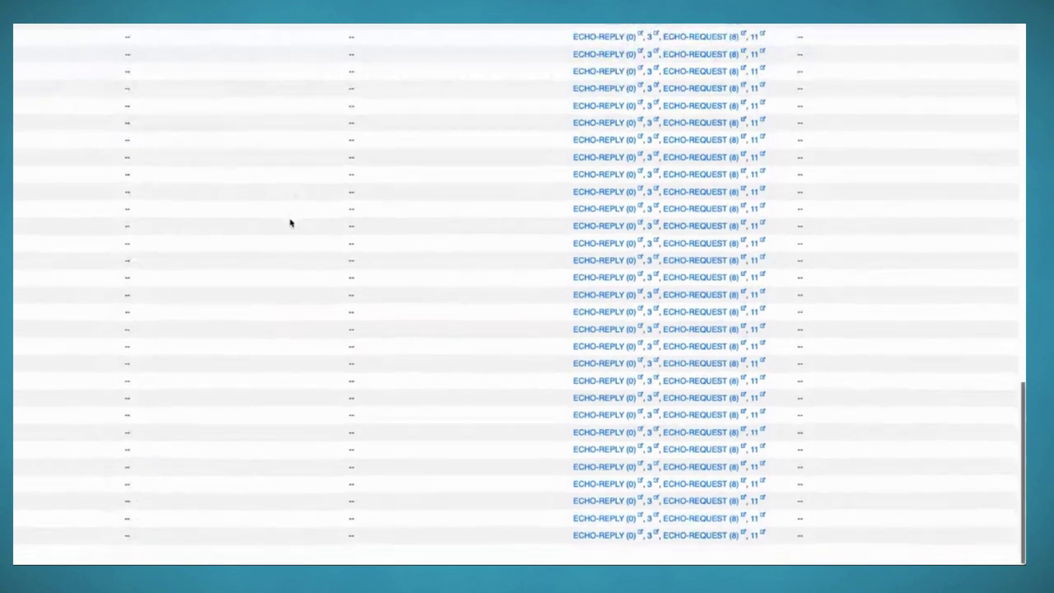
scroll(272, 110, "up", 3)
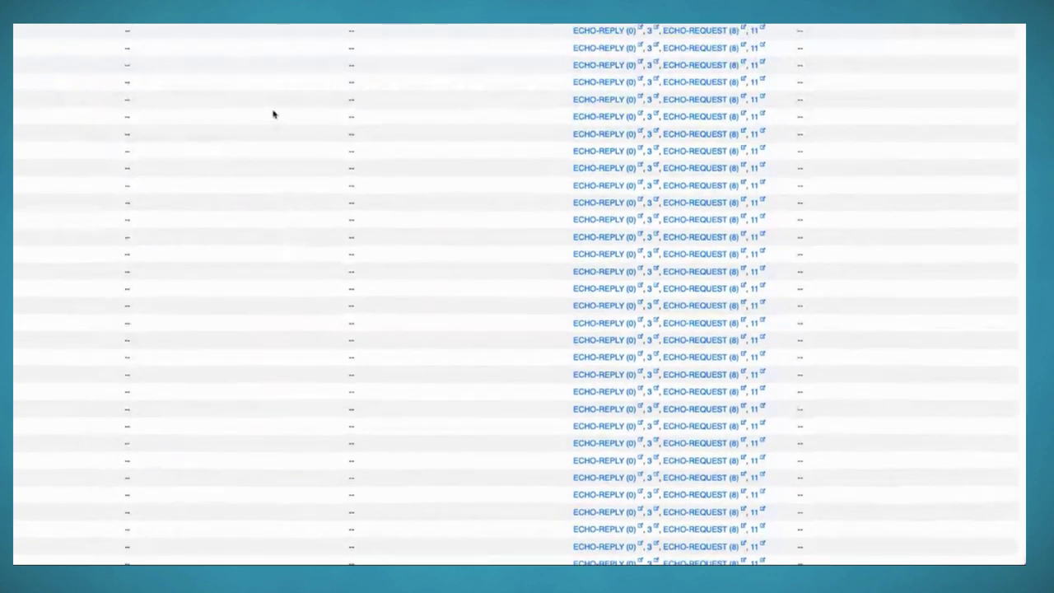
scroll(272, 113, "up", 5)
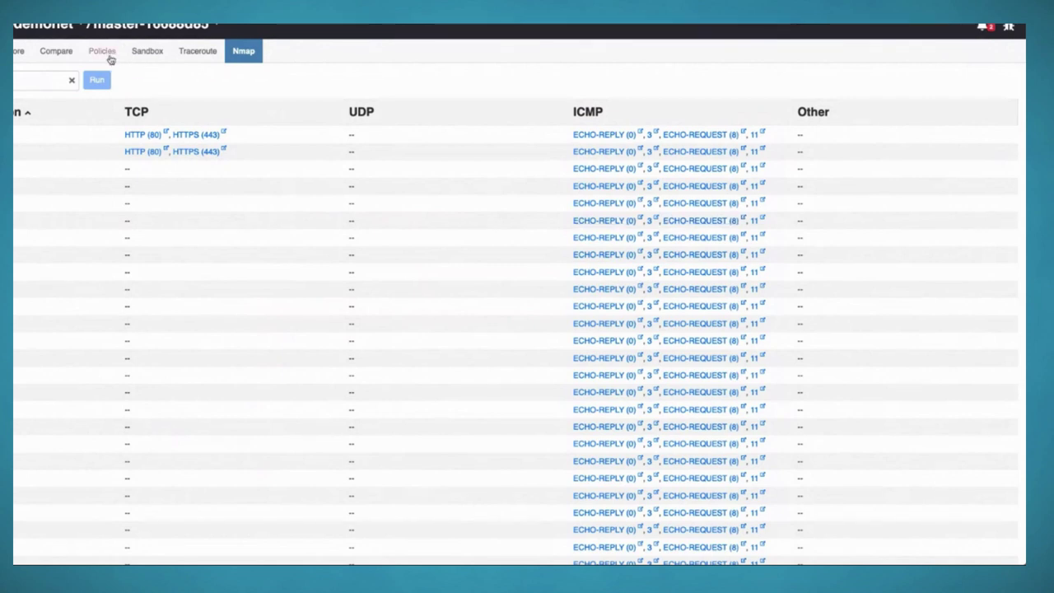
- Select the master-6907716f snapshot from the history and view its policy results
left_click(18, 50)
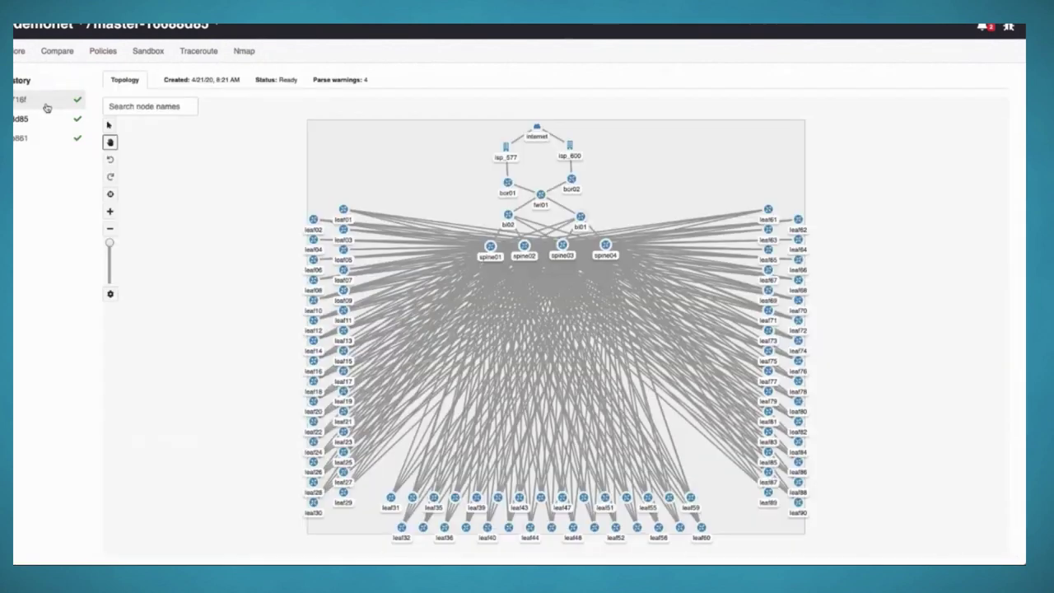
left_click(47, 108)
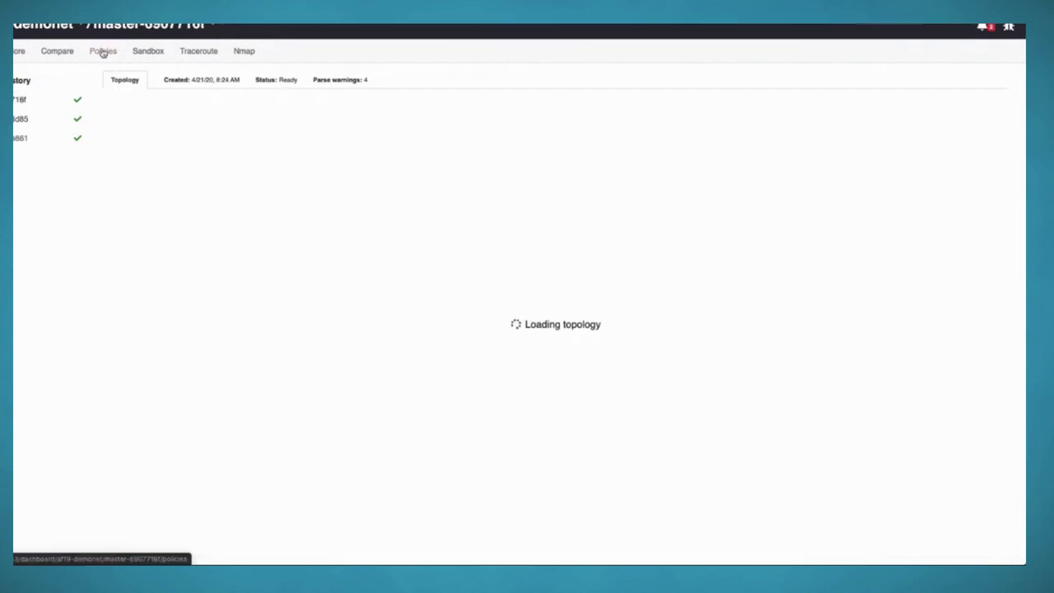
left_click(103, 51)
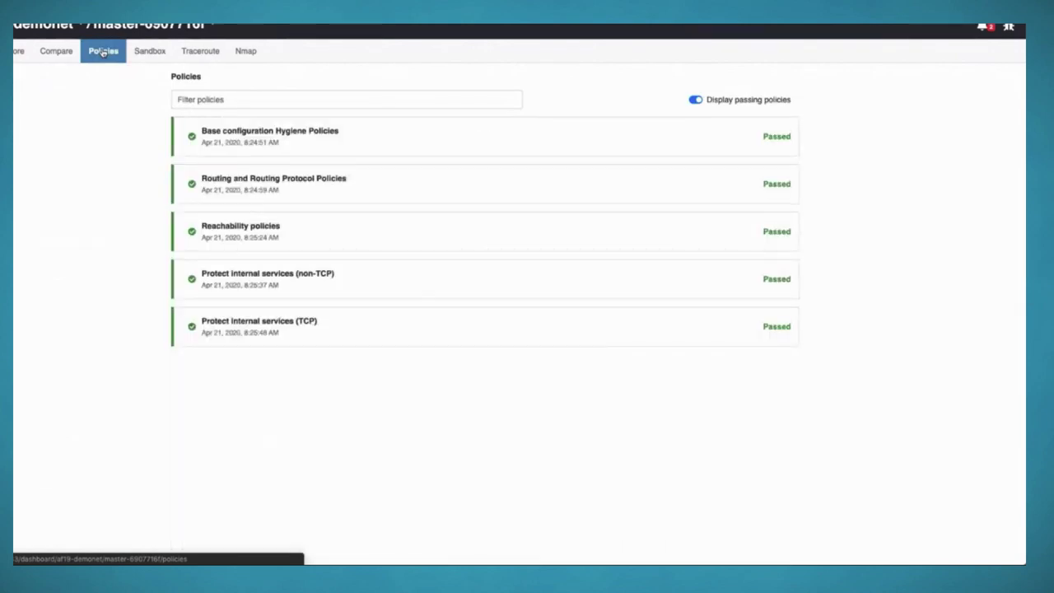
- Review the policy results of snapshots master-16688d85 and master-66e4b861, and return to master-6907716f
left_click(155, 26)
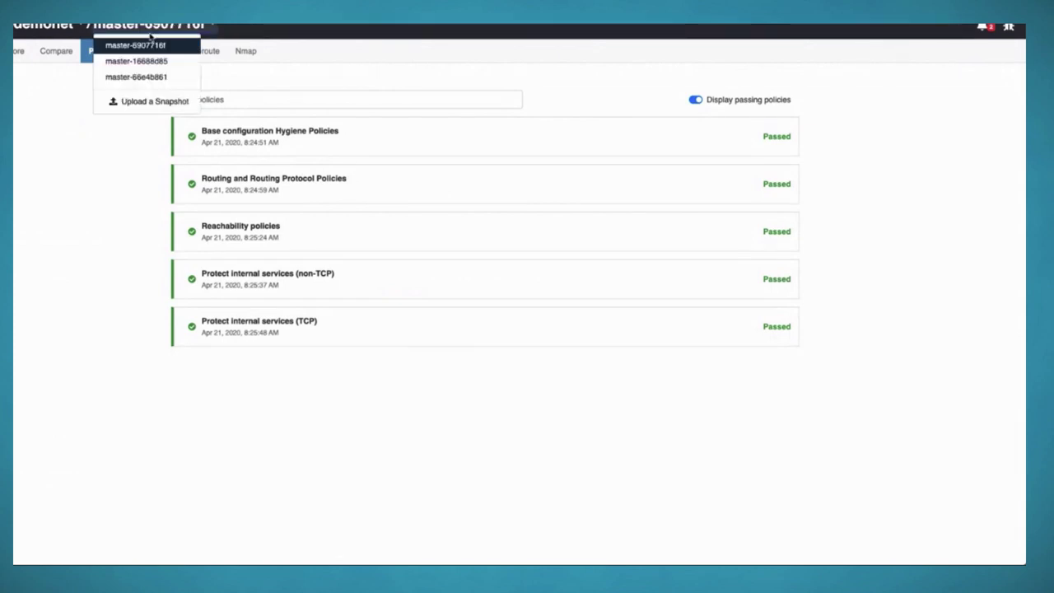
left_click(159, 62)
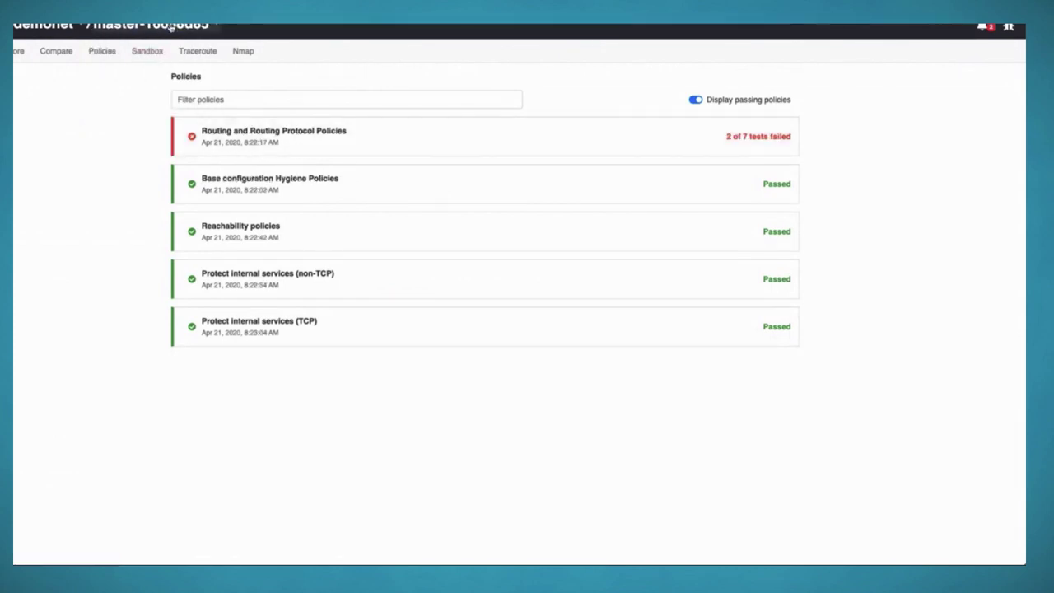
left_click(171, 25)
left_click(147, 76)
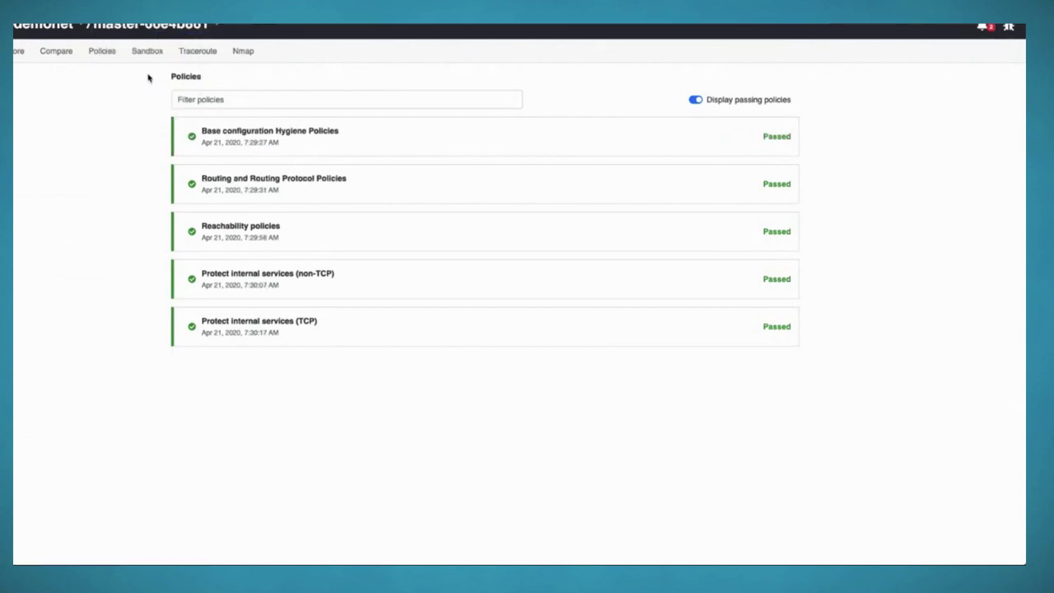
left_click(156, 30)
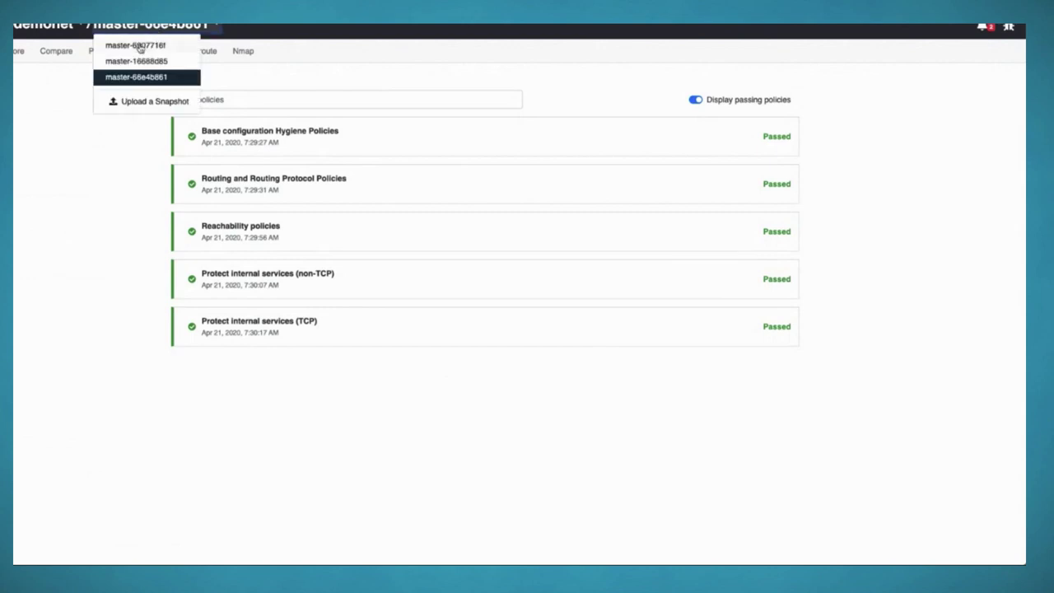
left_click(138, 46)
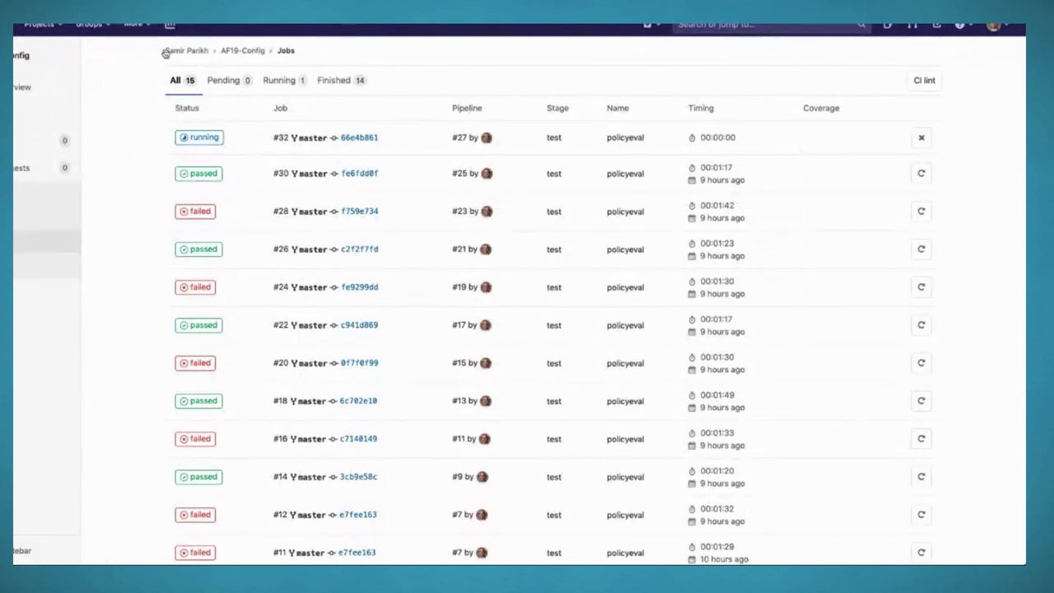
- Open running policyeval job #32 for commit 66e4b861 and examine its pytest and Ansible policy output
left_click(207, 139)
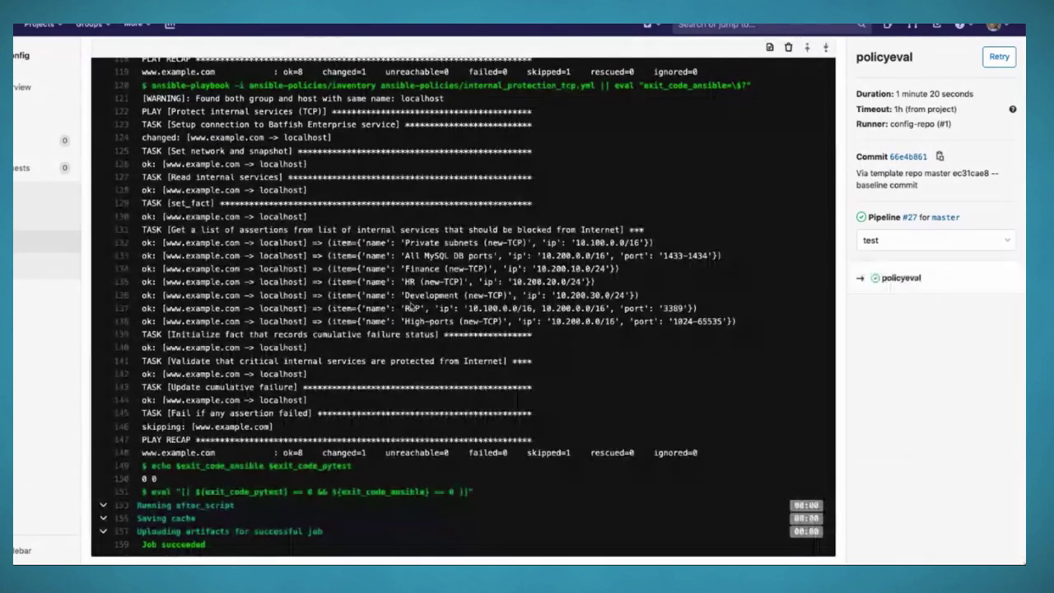
scroll(409, 305, "up", 5)
scroll(409, 306, "up", 20)
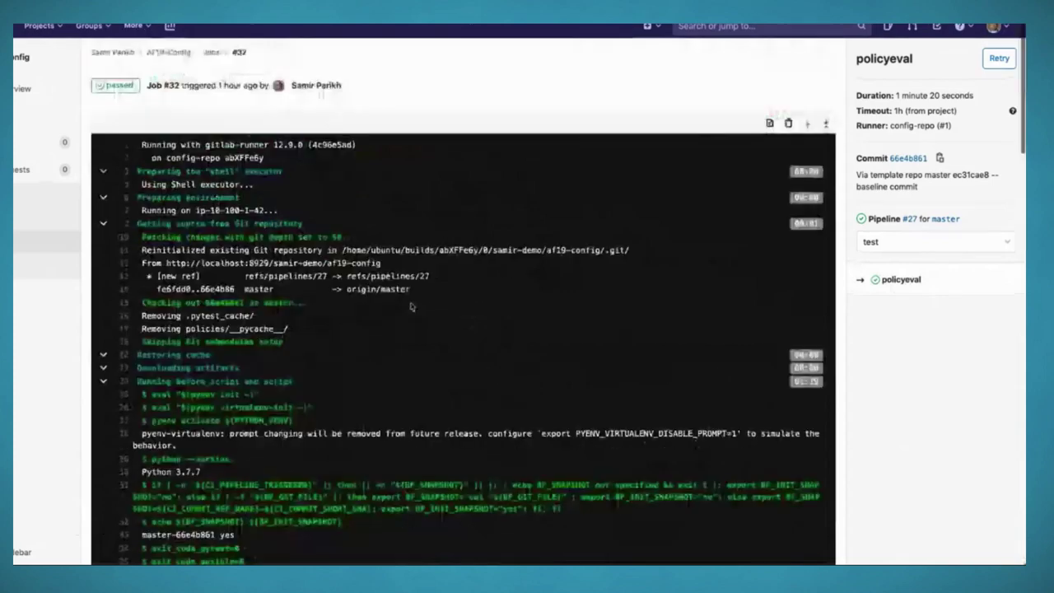
scroll(358, 249, "down", 10)
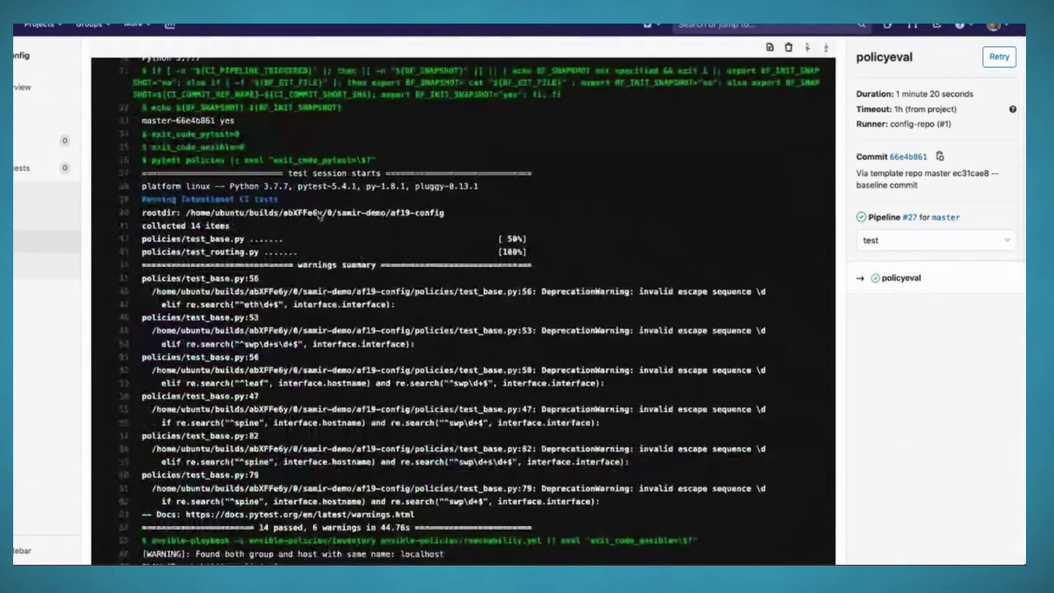
scroll(398, 244, "down", 5)
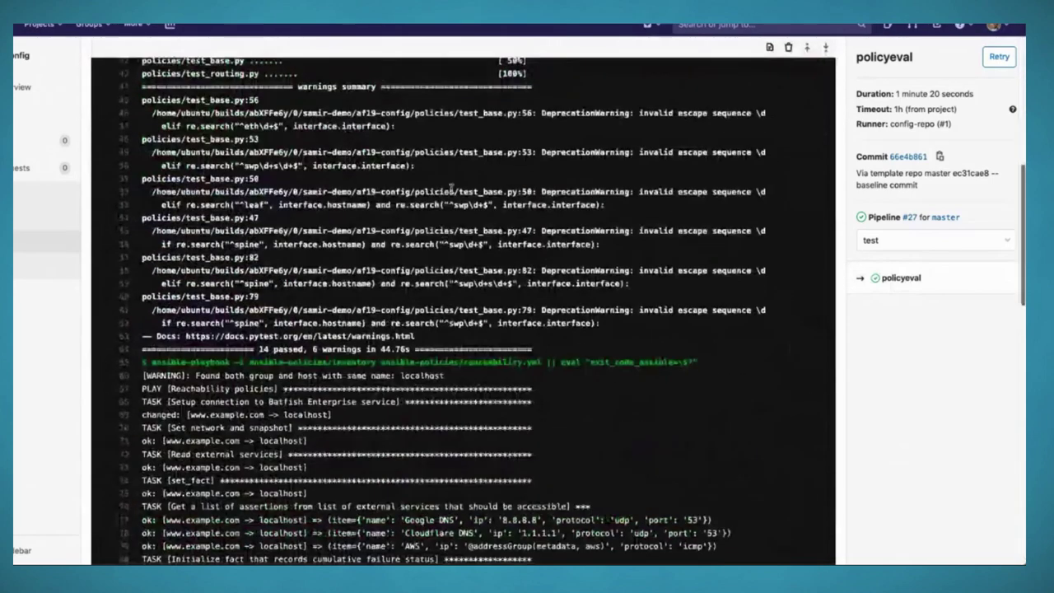
scroll(391, 310, "down", 20)
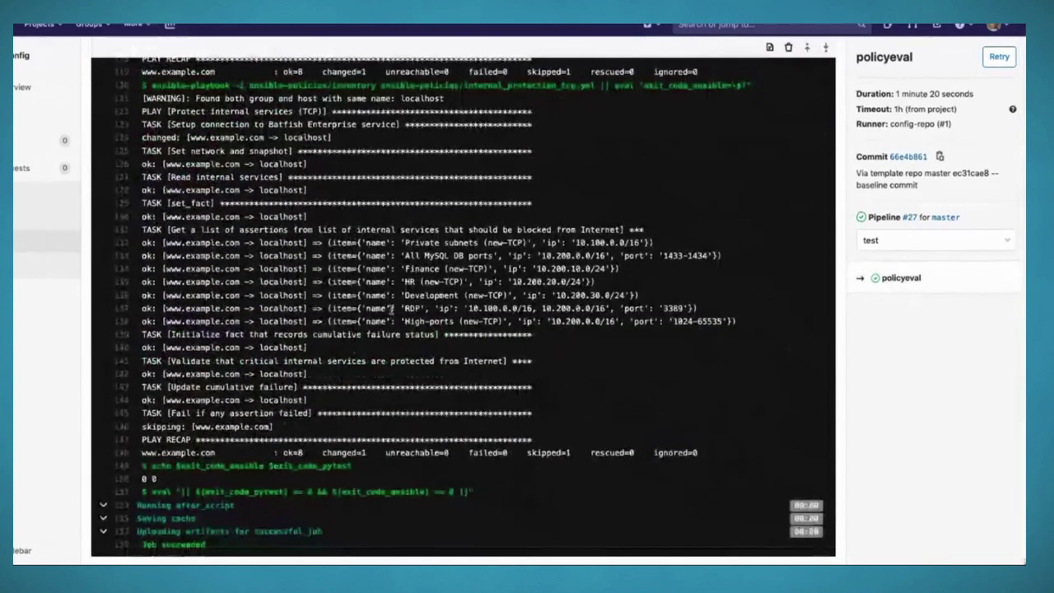
scroll(392, 309, "up", 4)
scroll(391, 310, "up", 15)
scroll(391, 310, "up", 3)
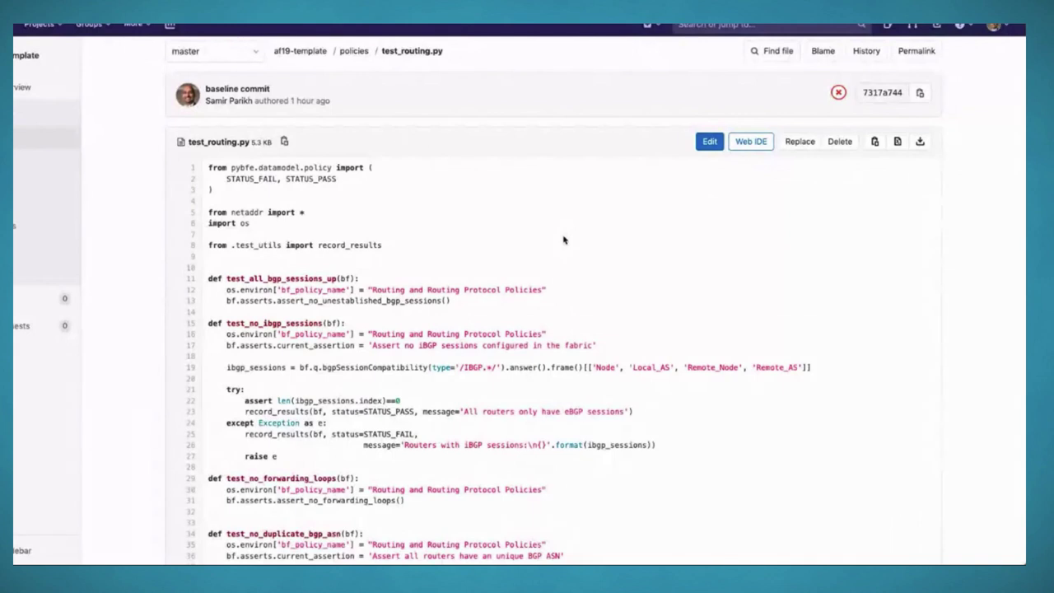
- Examine test_all_bgp_sessions_up in policies/test_routing.py, highlighting its assert_no_unestablished_bgp_sessions call
scroll(564, 239, "down", 1)
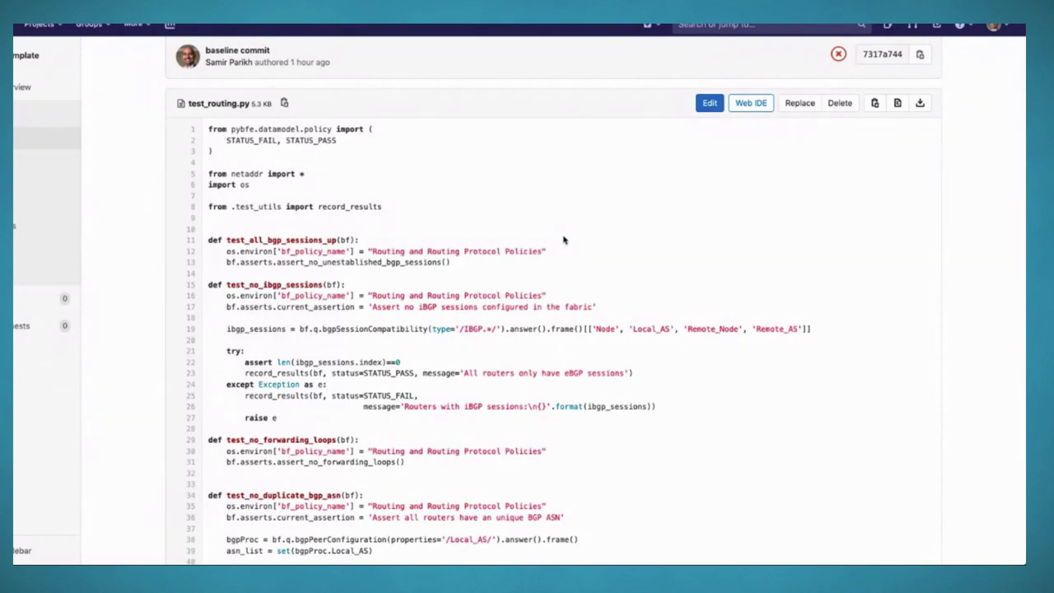
scroll(564, 239, "down", 3)
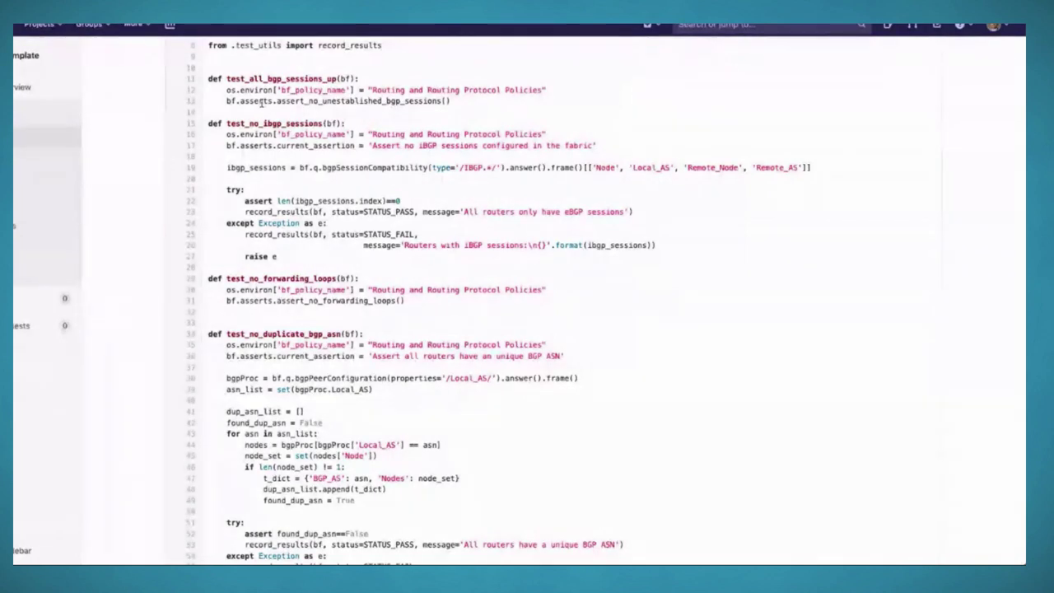
left_click_drag(227, 102, 478, 110)
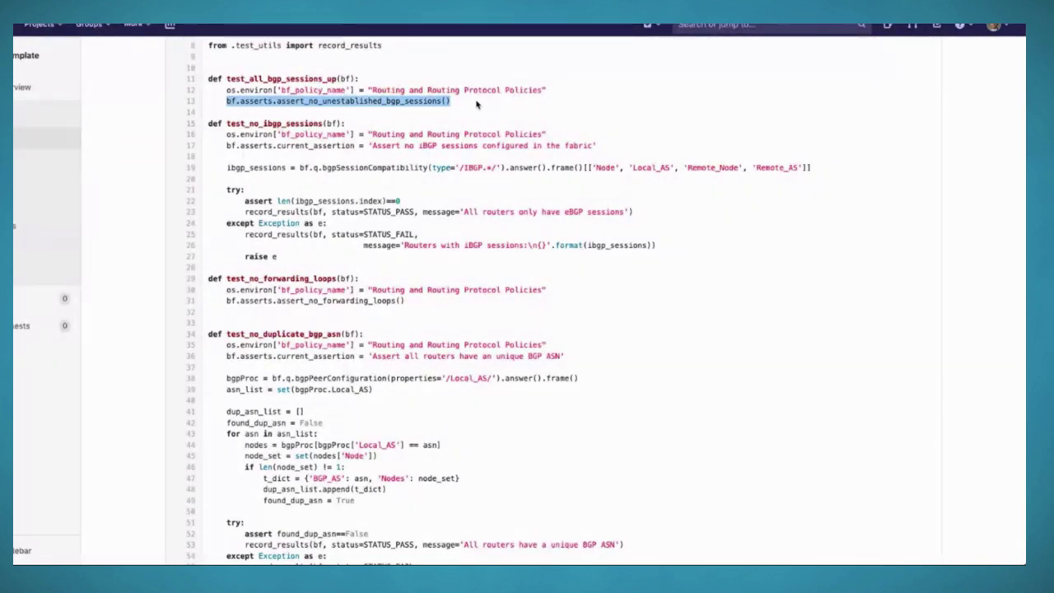
left_click(476, 104)
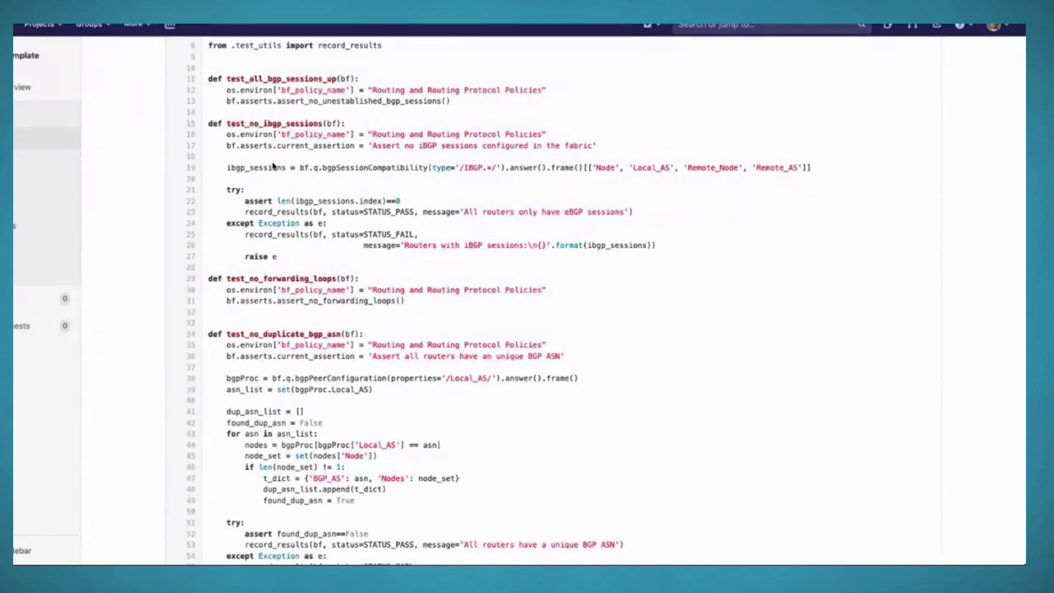
- Examine test_no_ibgp_sessions, highlighting the bgpSessionCompatibility query and the assertion on the ibgp_sessions index length
left_click_drag(299, 168, 429, 172)
left_click(427, 183)
left_click_drag(246, 200, 475, 200)
left_click(474, 200)
- Read through the forwarding loop, duplicate BGP ASN and host subnet route tests, and return to the start of test_routing.py
scroll(475, 201, "down", 5)
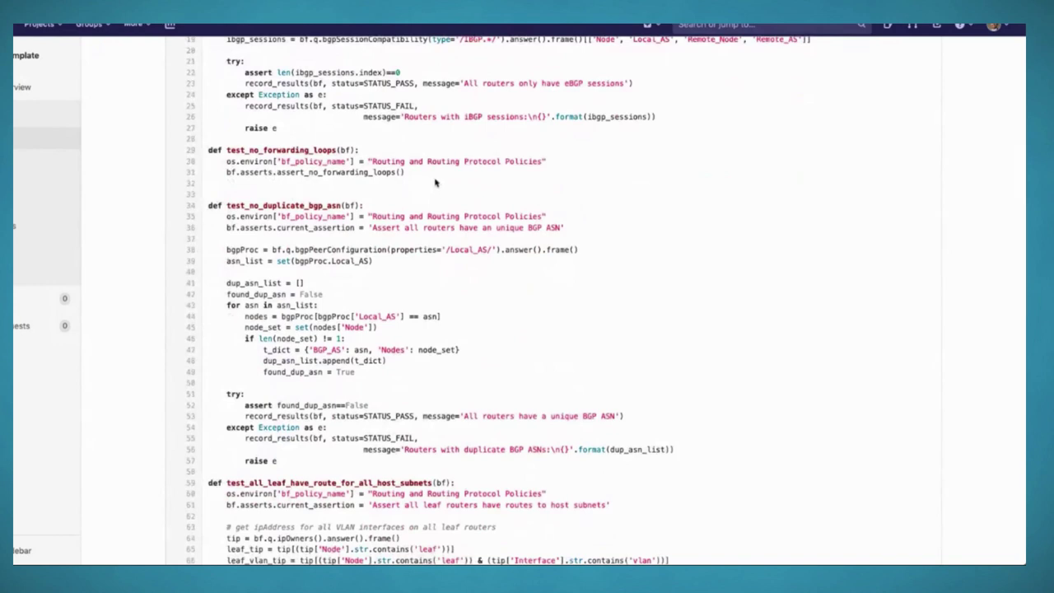
scroll(436, 182, "down", 4)
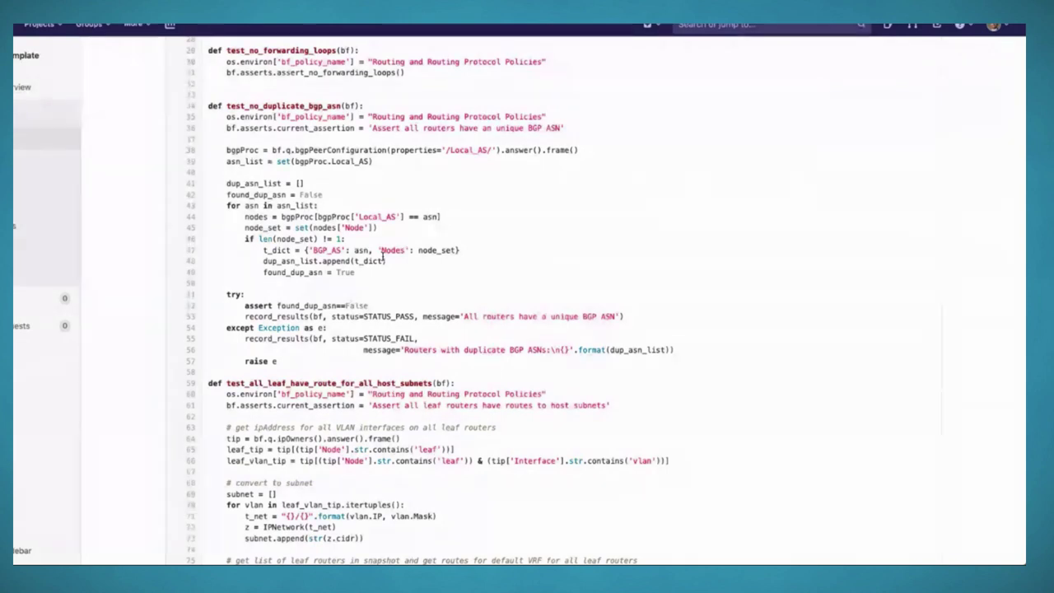
scroll(420, 247, "up", 5)
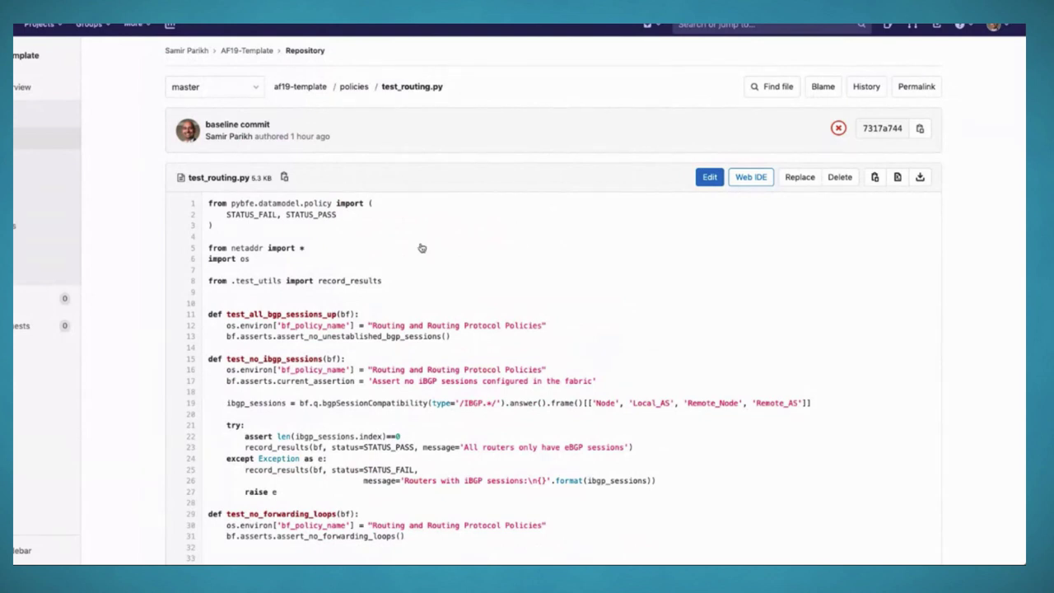
- Switch to the terminal and run ansible-playbook -i playbooks/inventory playbooks/request_service.yml, reusing the previous playbook command
key("alt+Tab")
key("Return")
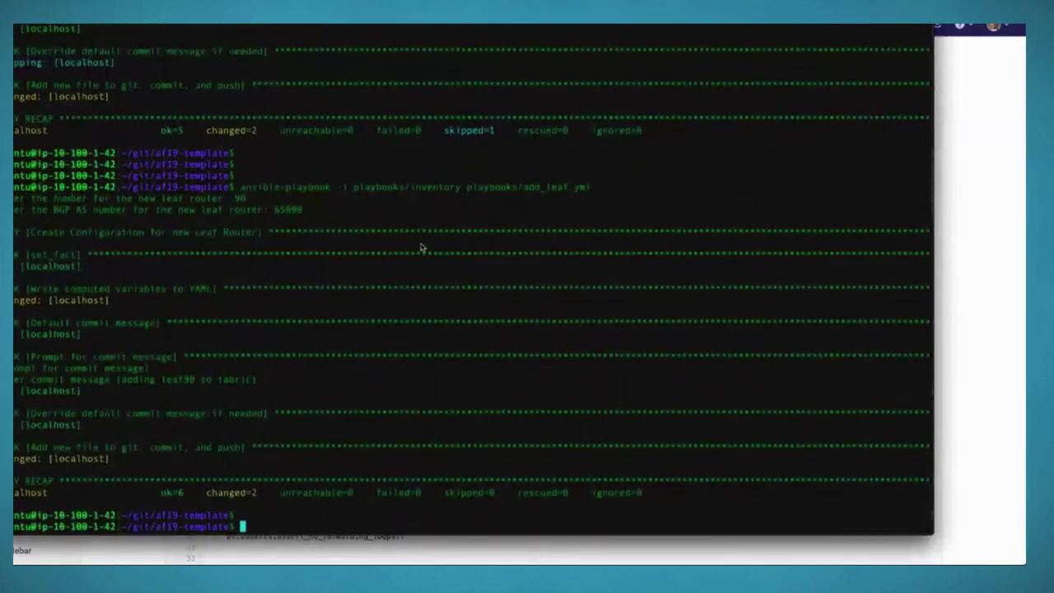
key("Return")
key("Return")
key("Return")
key("Return")
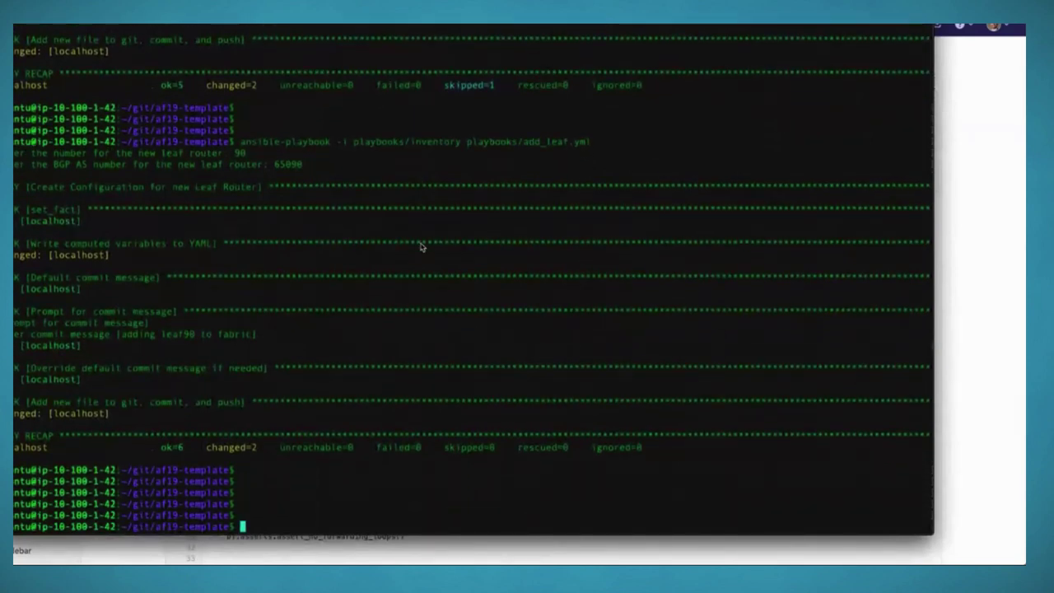
key("Up")
key("BackSpace")
key("BackSpace")
key("BackSpace")
key("BackSpace")
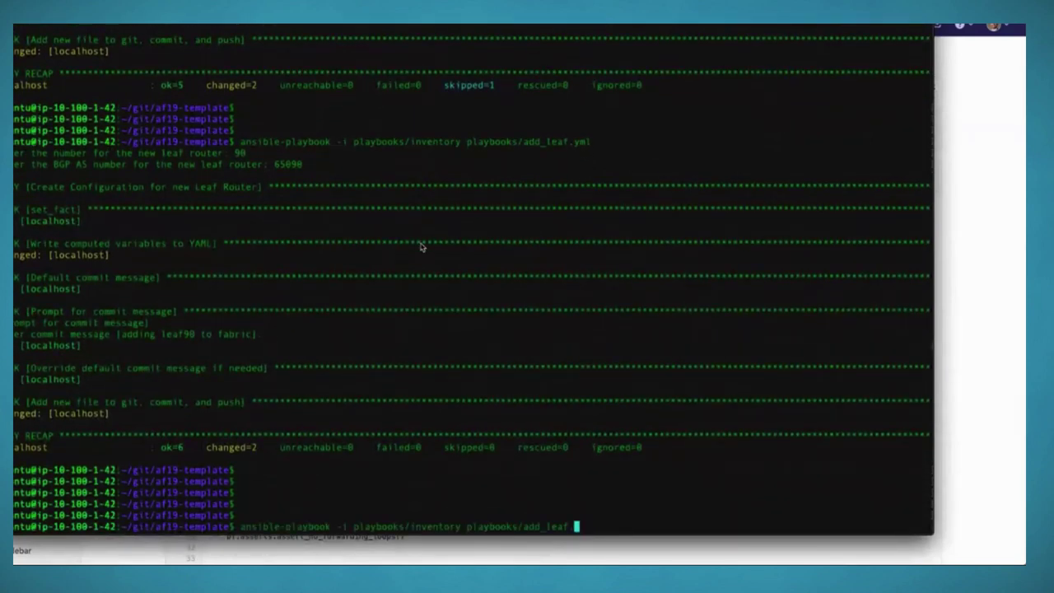
key("BackSpace")
key("BackSpace")
key("BackSpace")
key("BackSpace")
key("BackSpace")
key("BackSpace")
key("BackSpace")
key("BackSpace")
type("requ")
key("Tab")
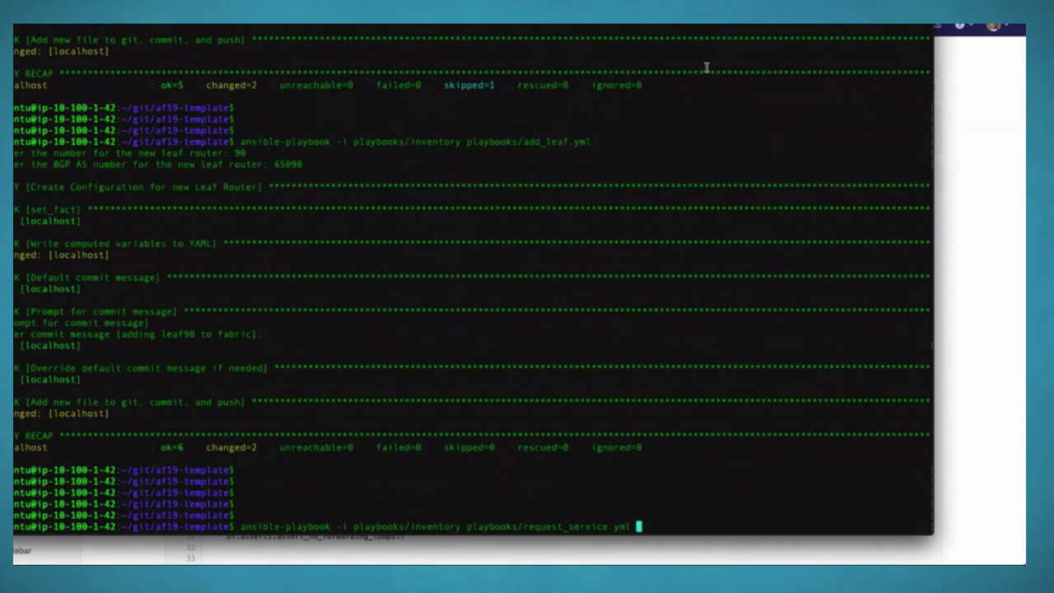
key("Return")
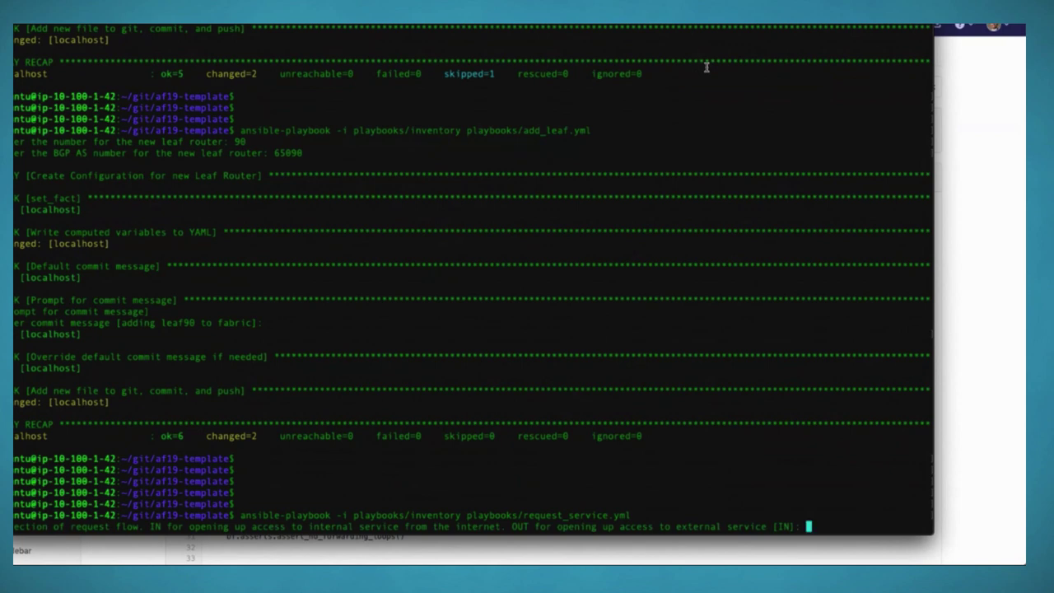
- Answer the service request prompts with direction IN, destination 10.100.10.0/24, default source 0.0.0.0/0 and protocol tcp
key("Return")
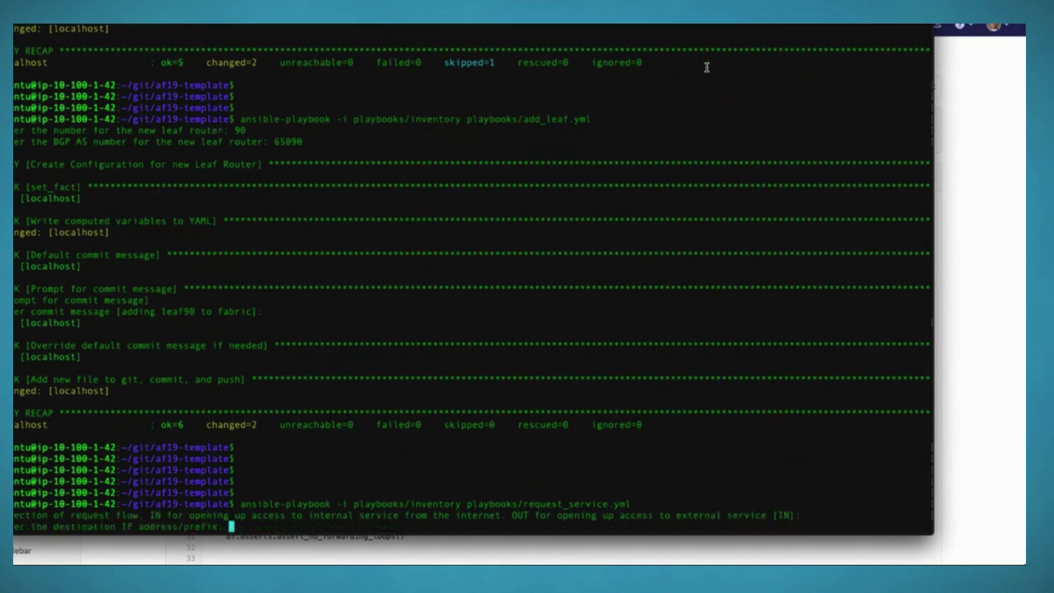
type("10.100.10.0/24")
key("Return")
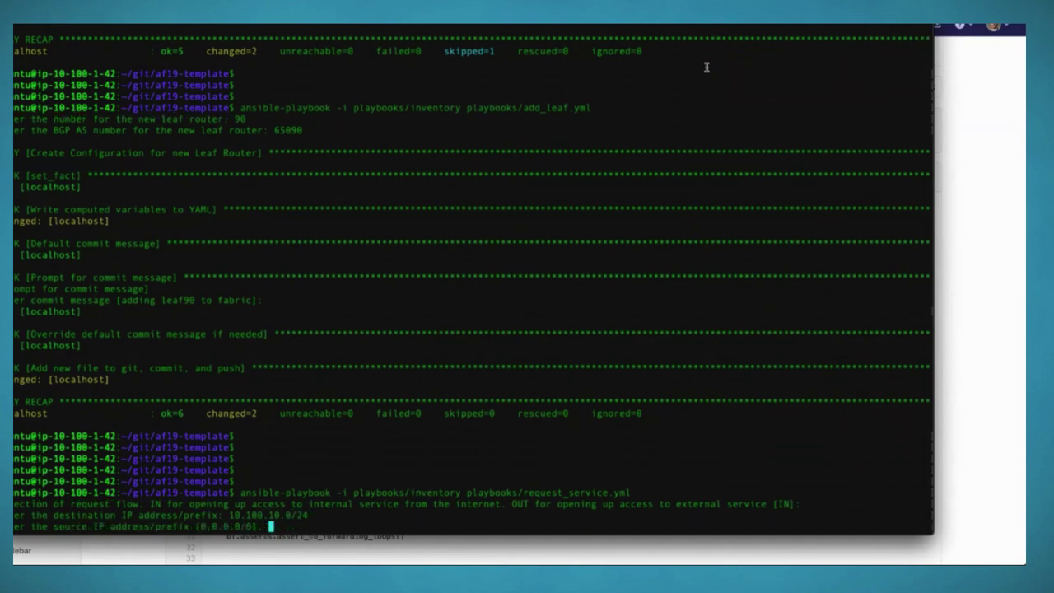
key("Return")
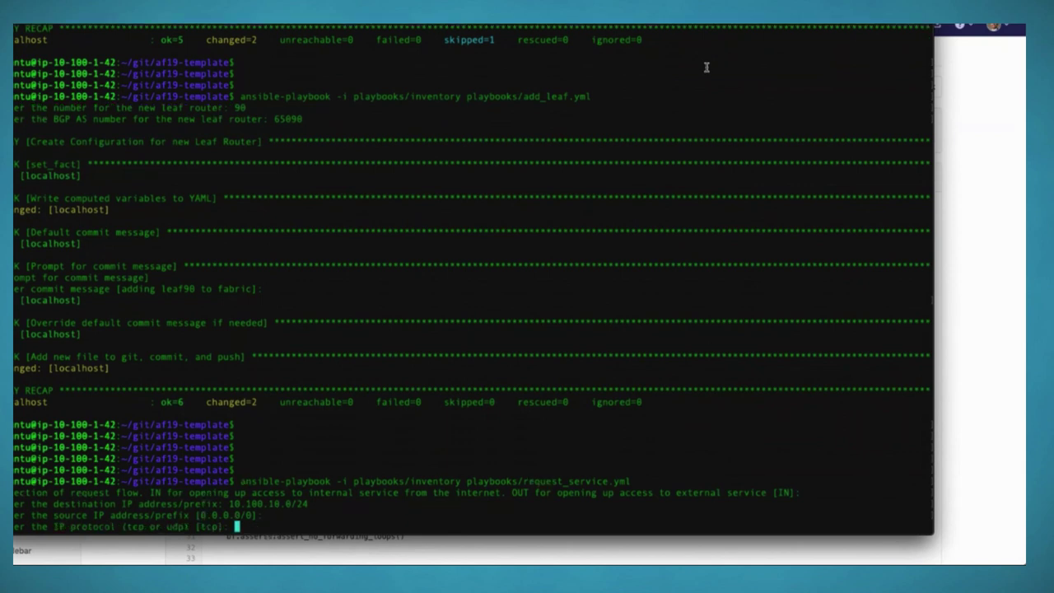
key("Return")
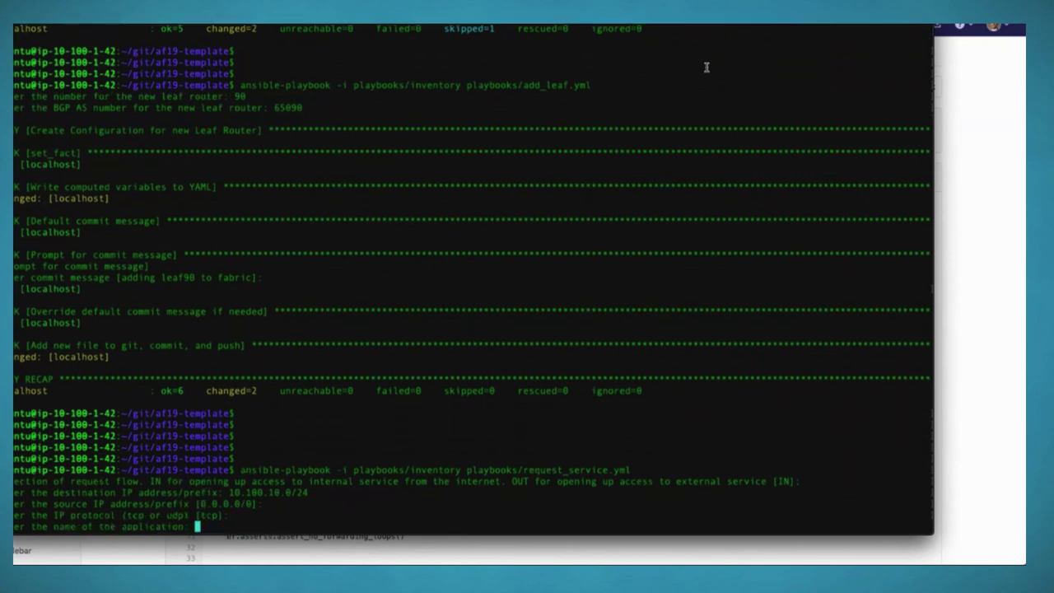
- Complete the service request with application SSL, default port 443 and change request ID CHG12345
type("SSL")
key("Return")
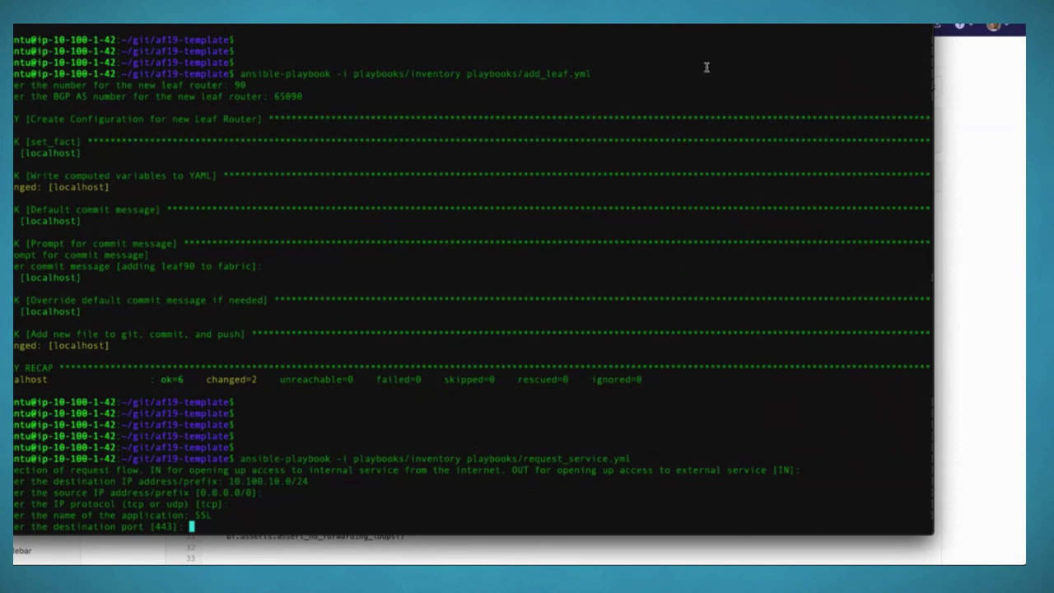
key("Return")
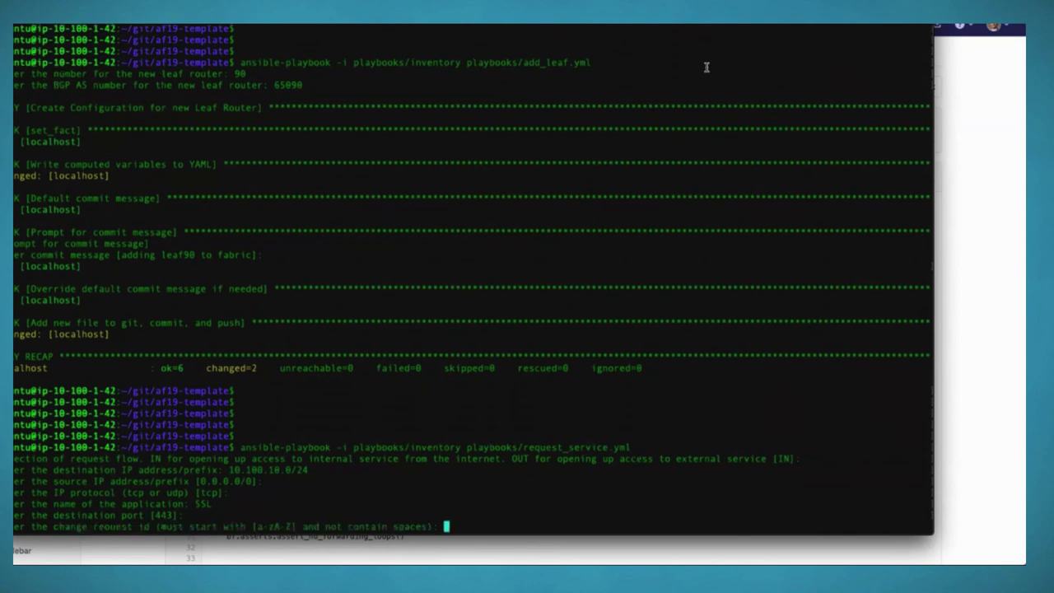
type("CHG12345")
key("Return")
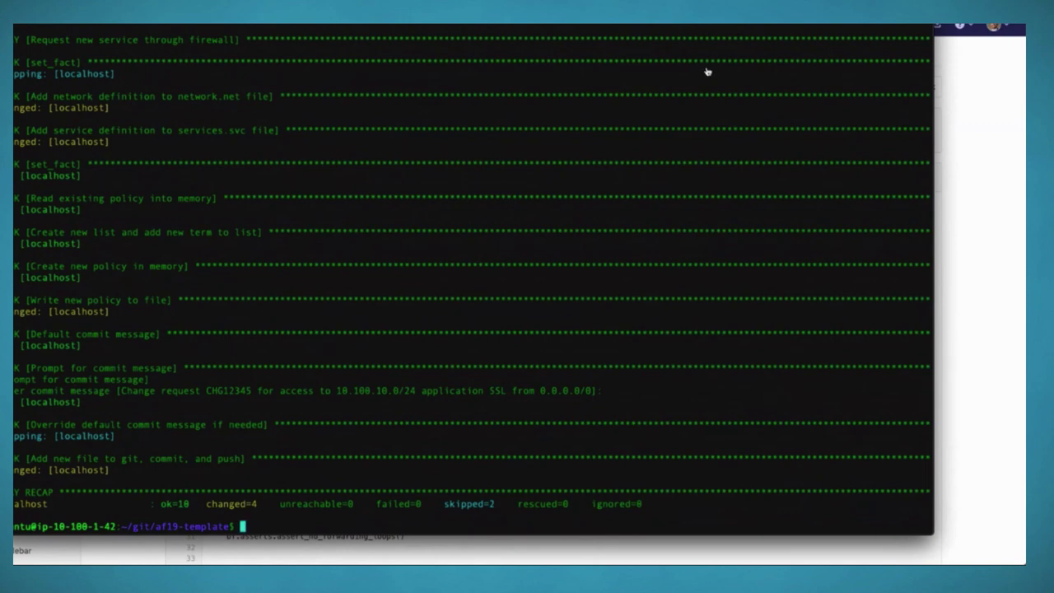
- Switch to the network snapshot dashboard in the browser and show the policy results of the master-1d712dc3 snapshot
key("super+Tab")
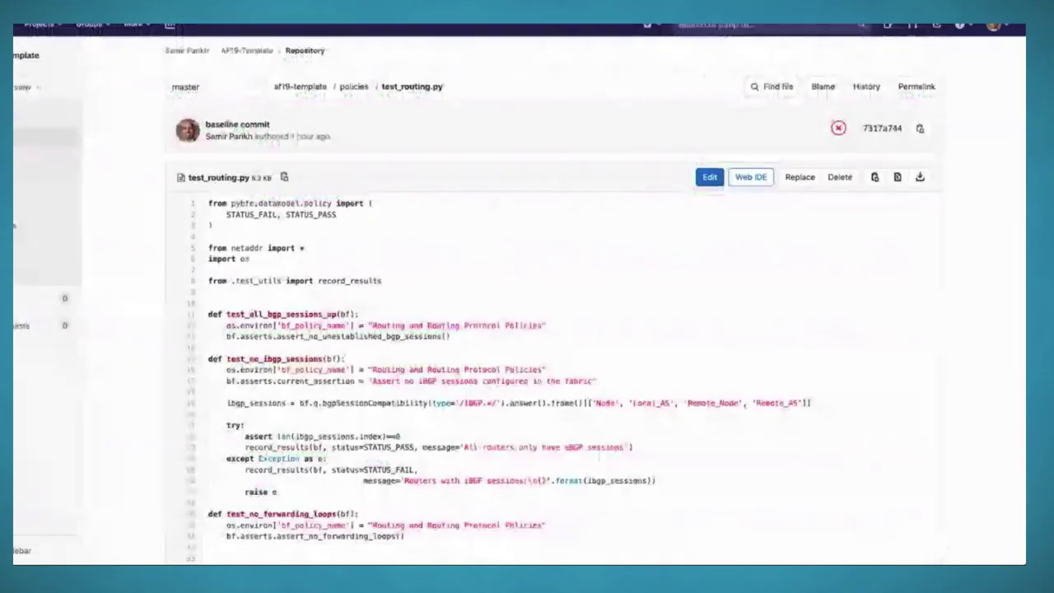
key("super+Tab")
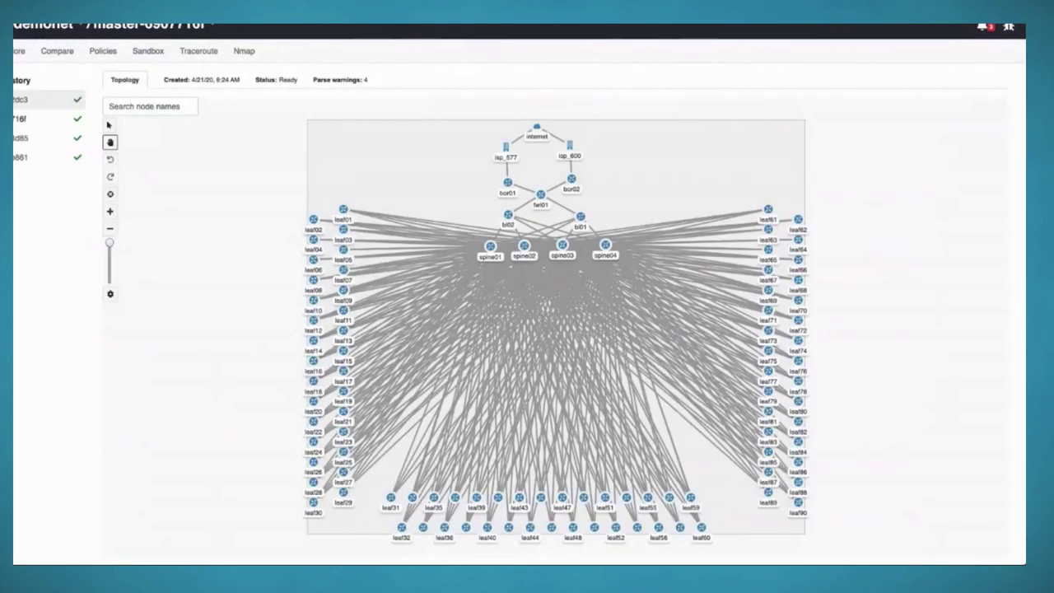
left_click(33, 99)
left_click(112, 54)
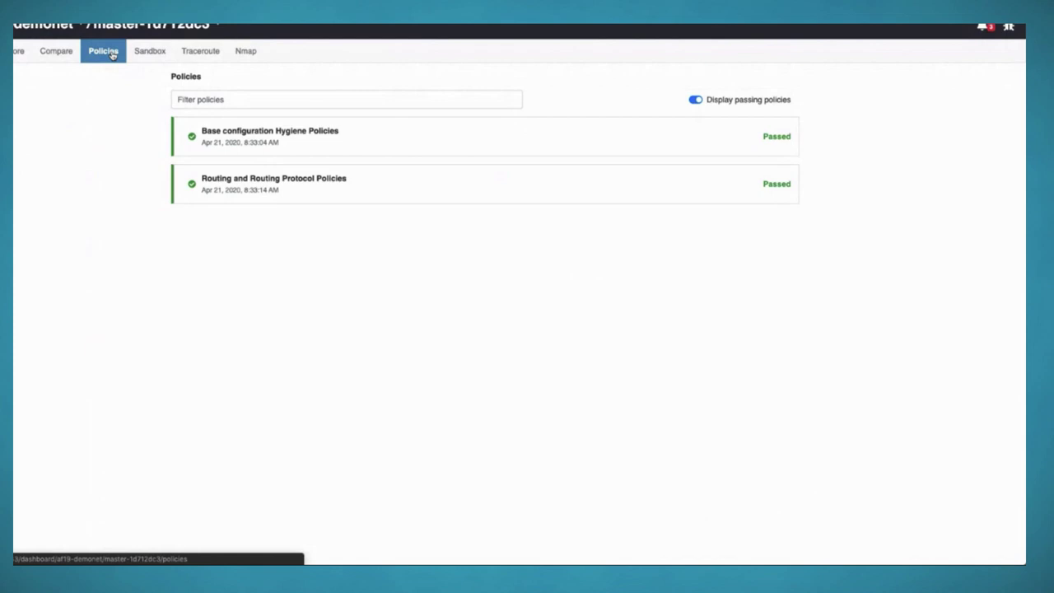
- Compare the snapshot with master-6907716f and review the configuration diff of configs/fwl01.cfg
left_click(56, 54)
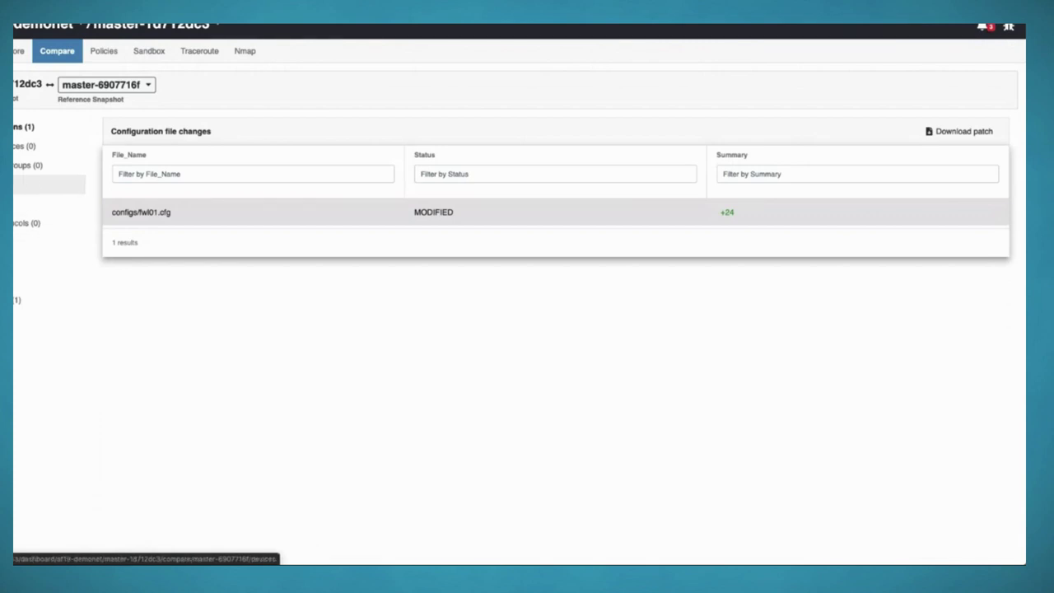
left_click(193, 213)
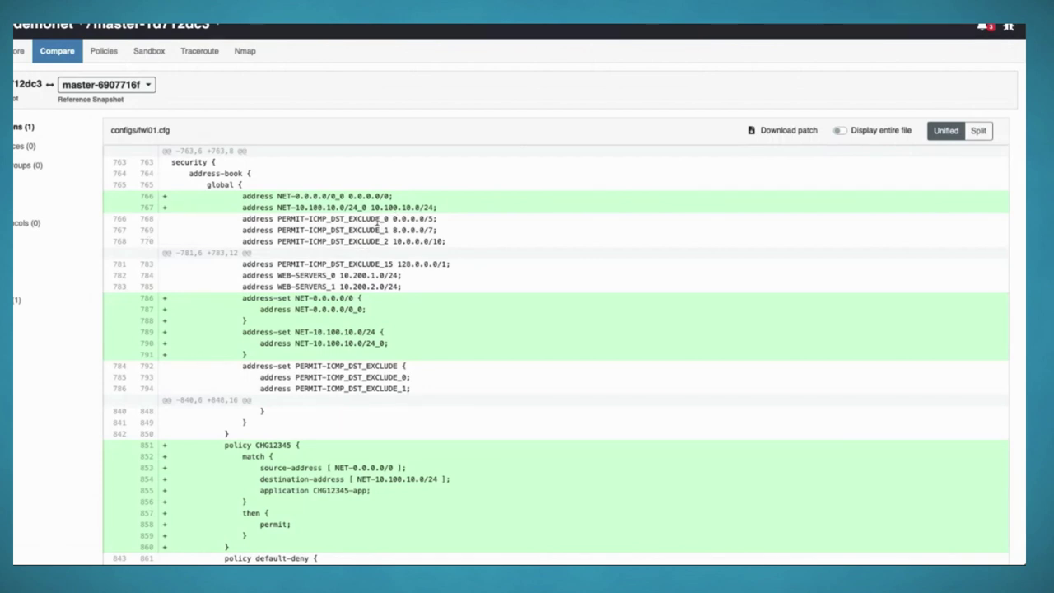
scroll(378, 218, "down", 2)
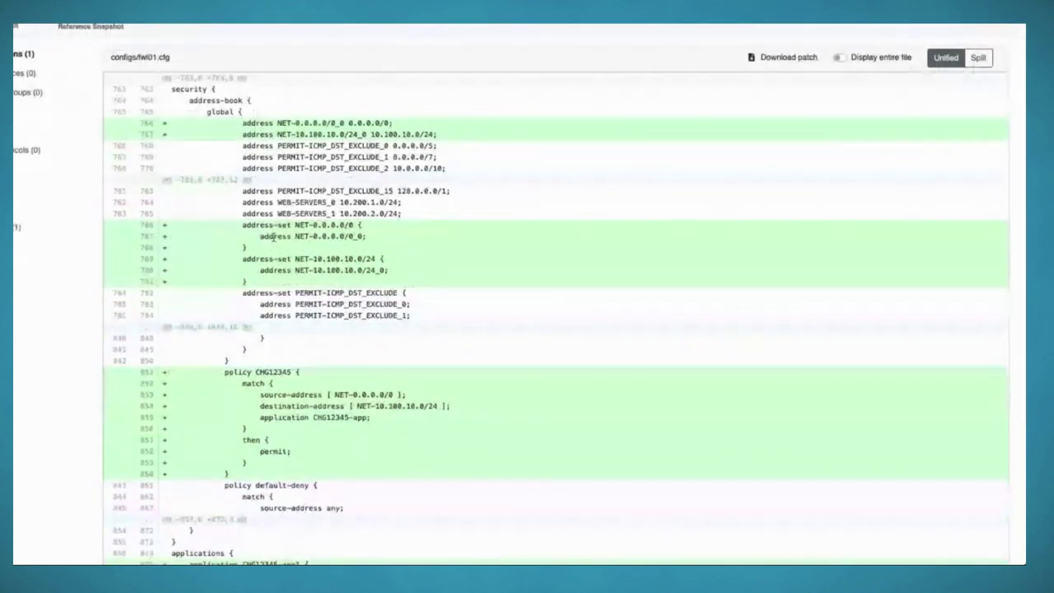
scroll(271, 447, "down", 2)
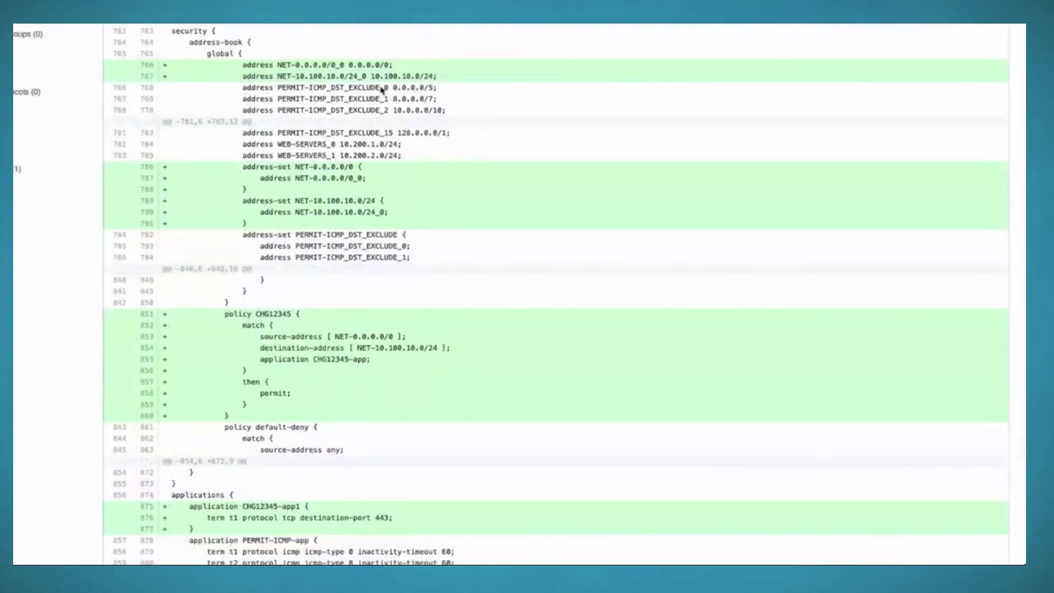
scroll(321, 214, "up", 3)
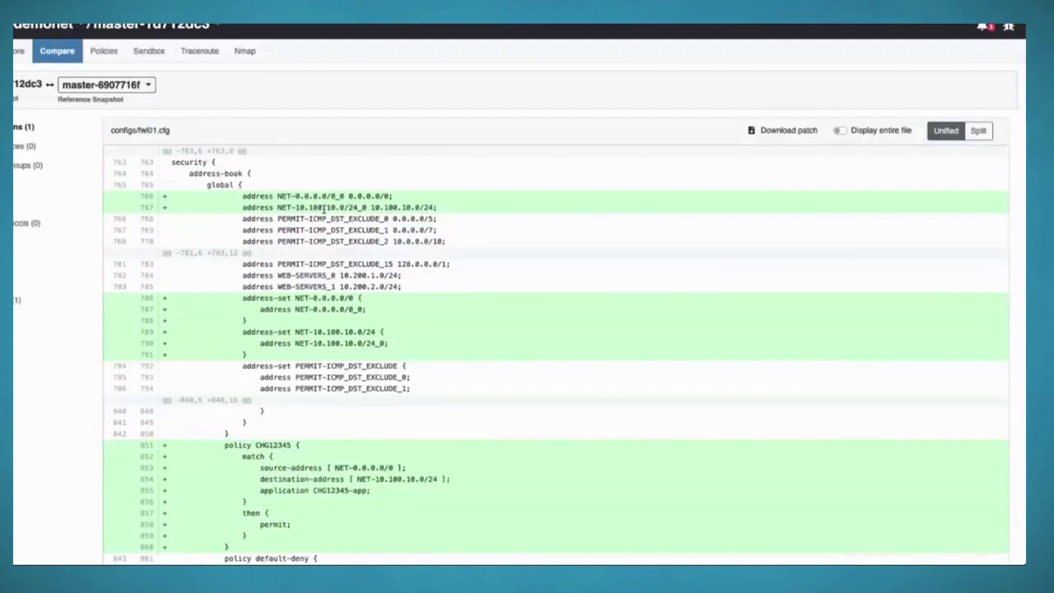
- Examine the added flow from internet[out] to leaf10[vlan110] in the reachability comparison, highlighting its protocol, TCP port and destination IPs
left_click(22, 298)
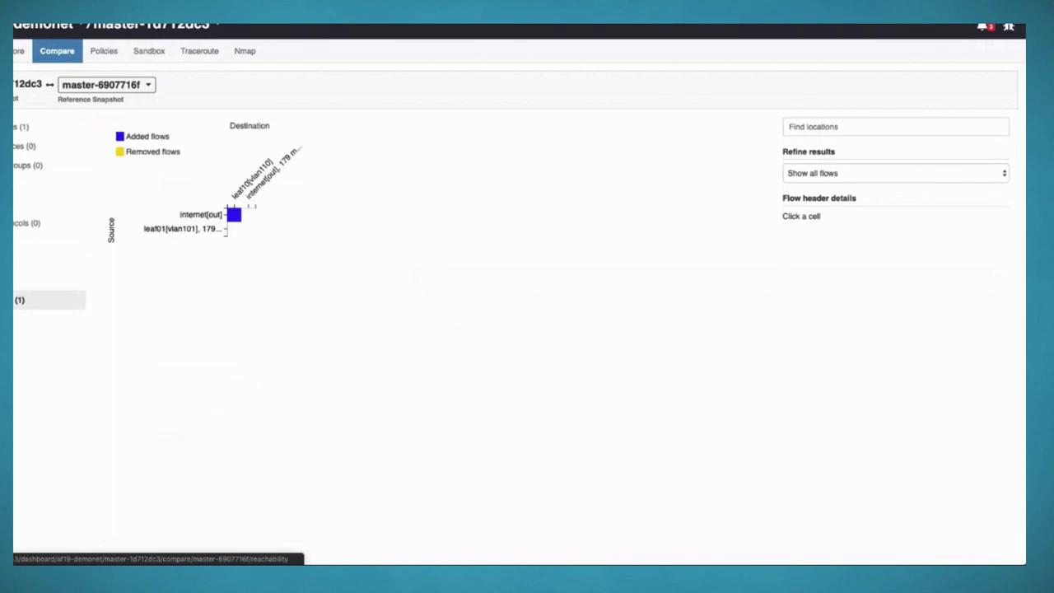
left_click(234, 216)
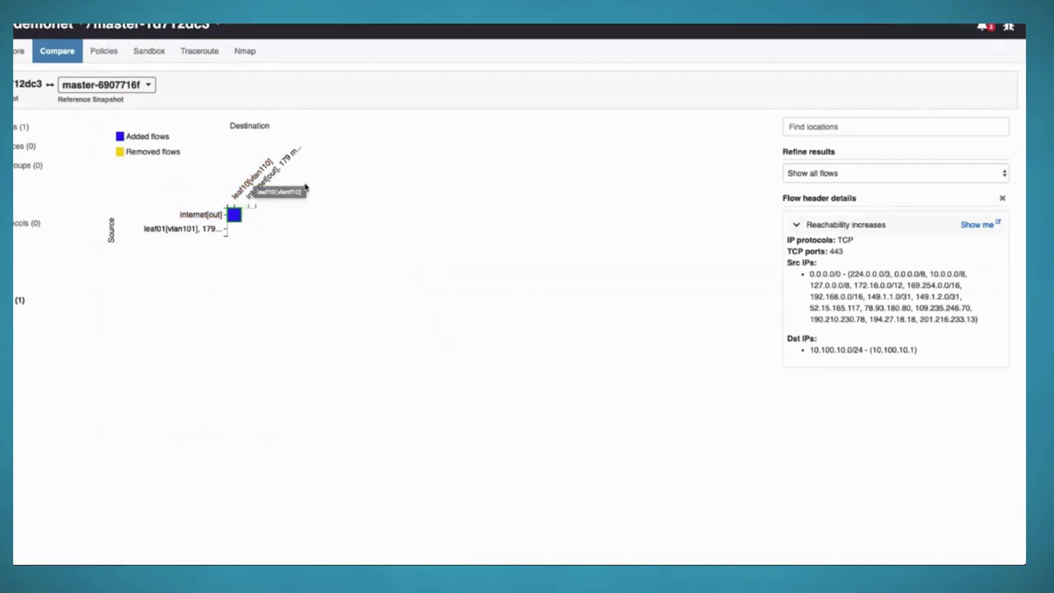
double_click(836, 251)
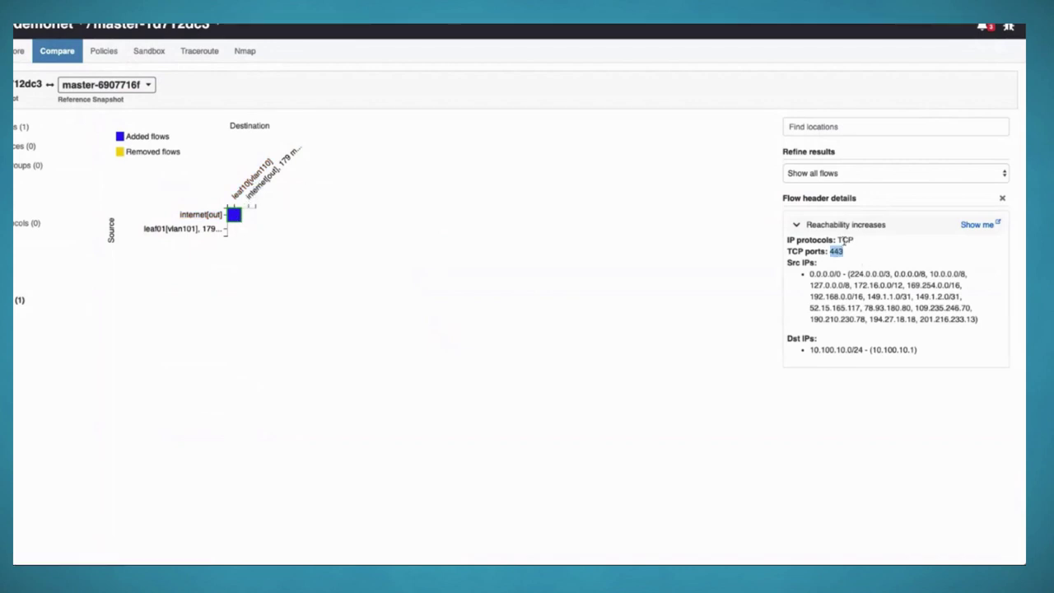
double_click(845, 240)
left_click(852, 275)
left_click_drag(811, 351, 860, 350)
left_click(859, 349)
- Open the Protect internal services (TCP) policy and read the trace details of its Private subnets (new-TCP) reachability assertion
left_click(104, 51)
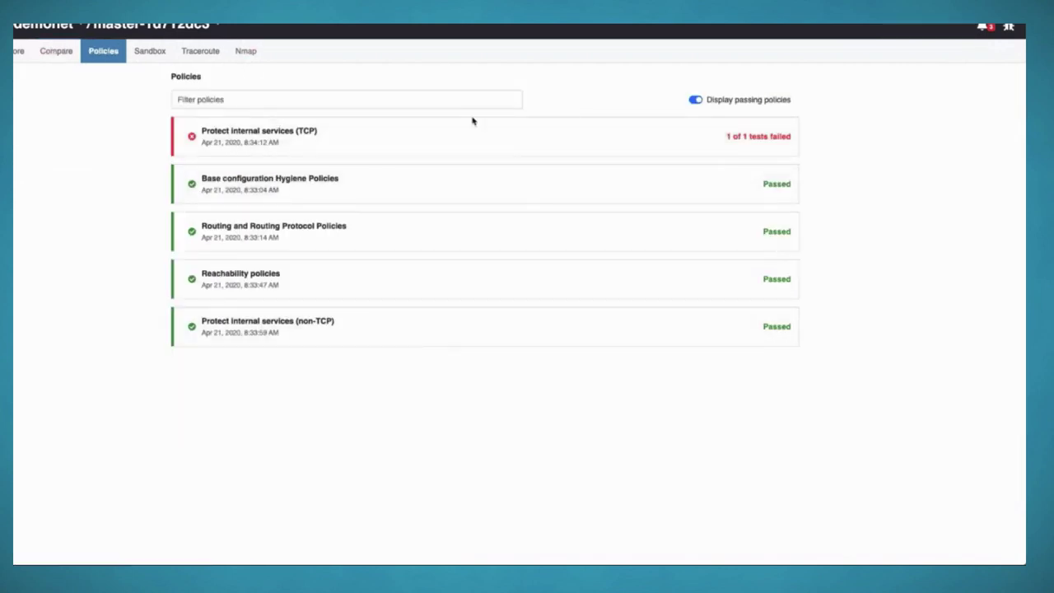
left_click(387, 136)
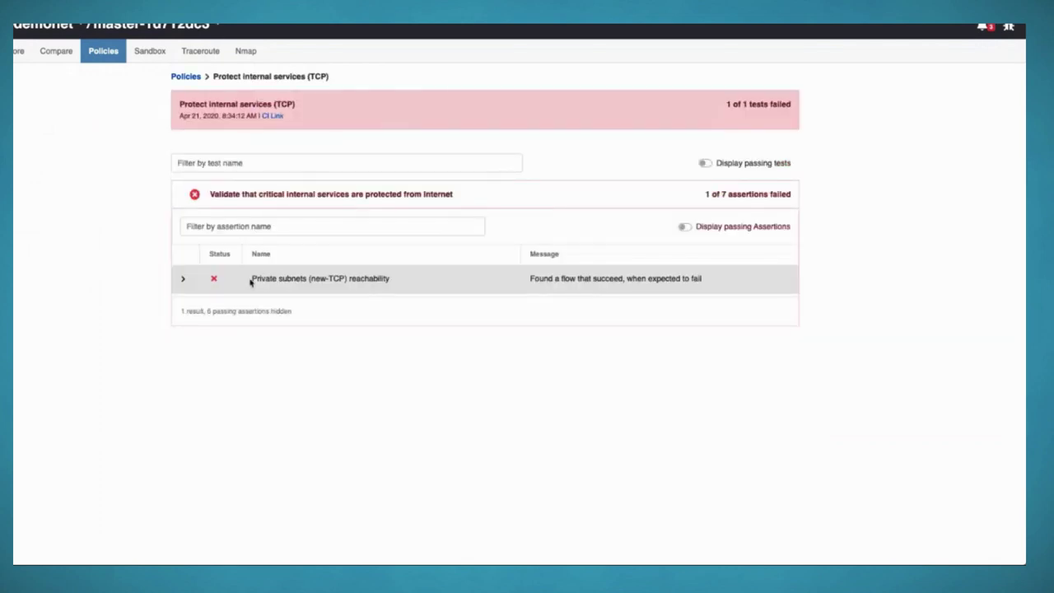
left_click_drag(252, 283, 423, 283)
left_click(423, 283)
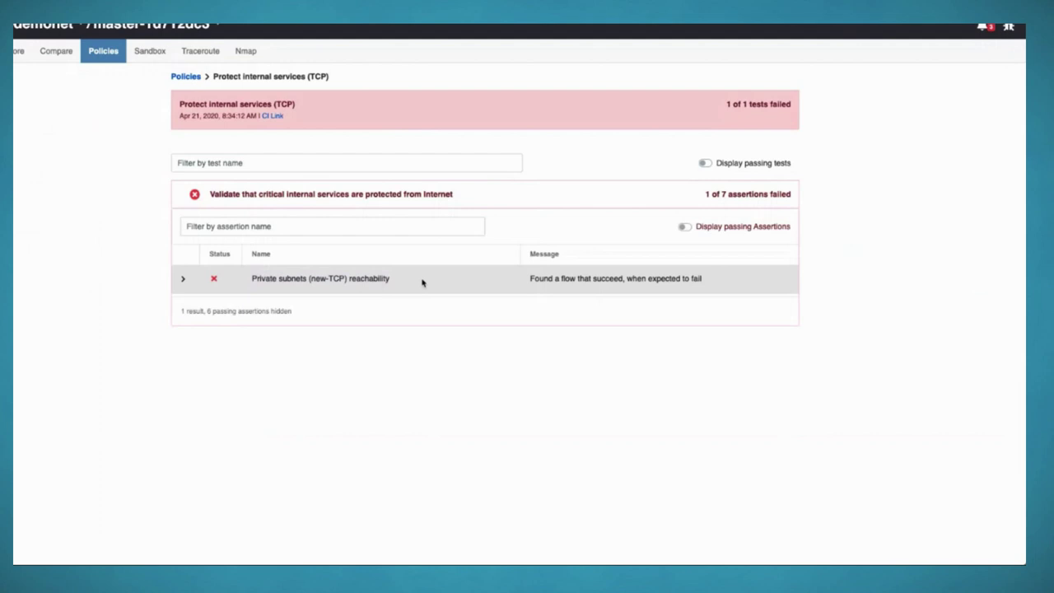
left_click(183, 279)
scroll(383, 308, "down", 1)
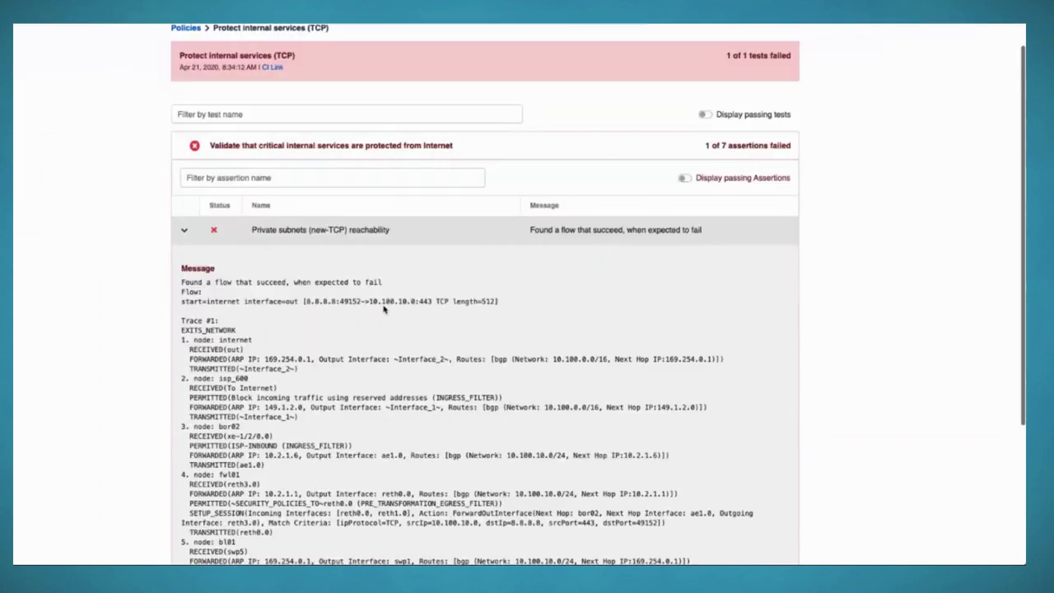
scroll(384, 309, "down", 4)
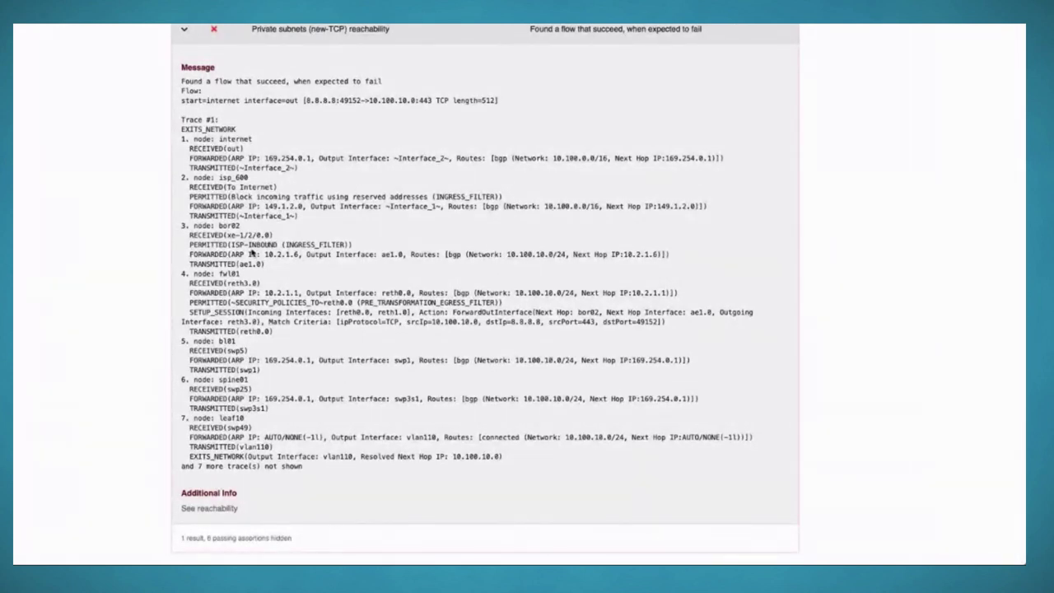
- Open the assertion's reachability result and inspect the flow path from the internet through isp_600 to leaf10
left_click(207, 510)
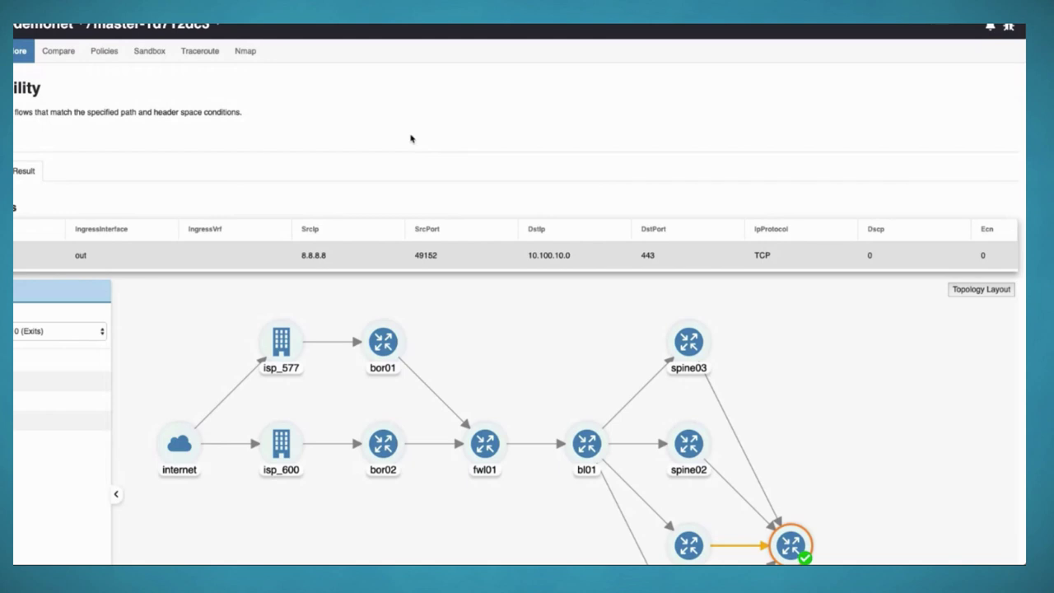
scroll(411, 138, "down", 5)
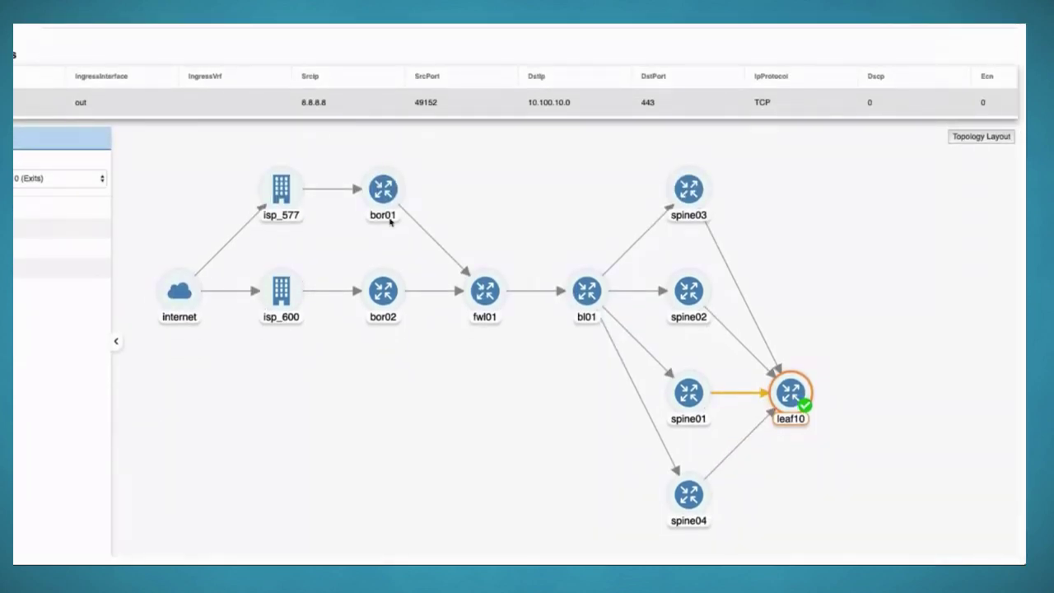
left_click(280, 317)
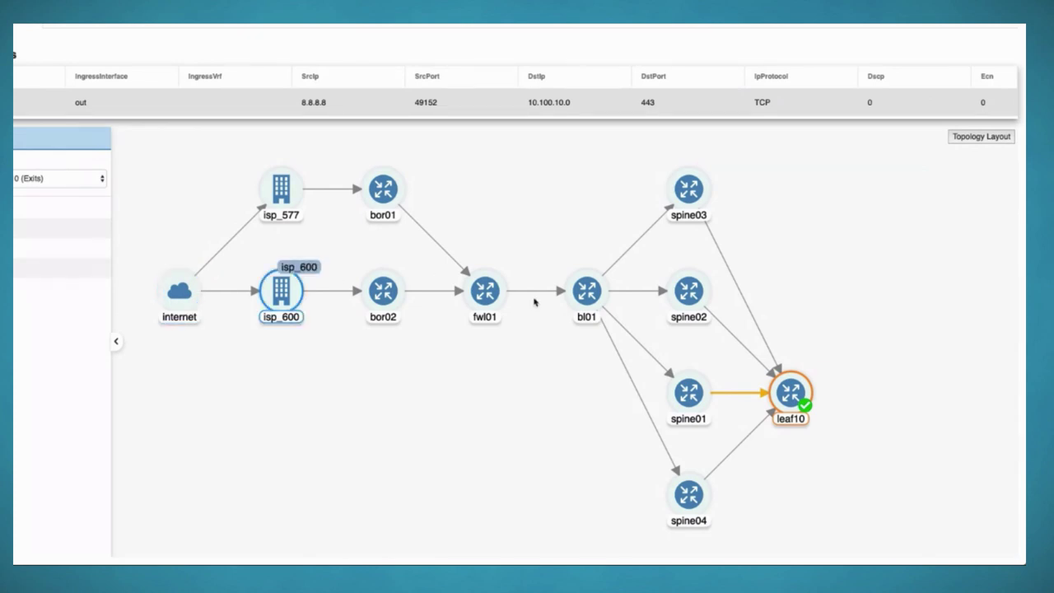
left_click(797, 398)
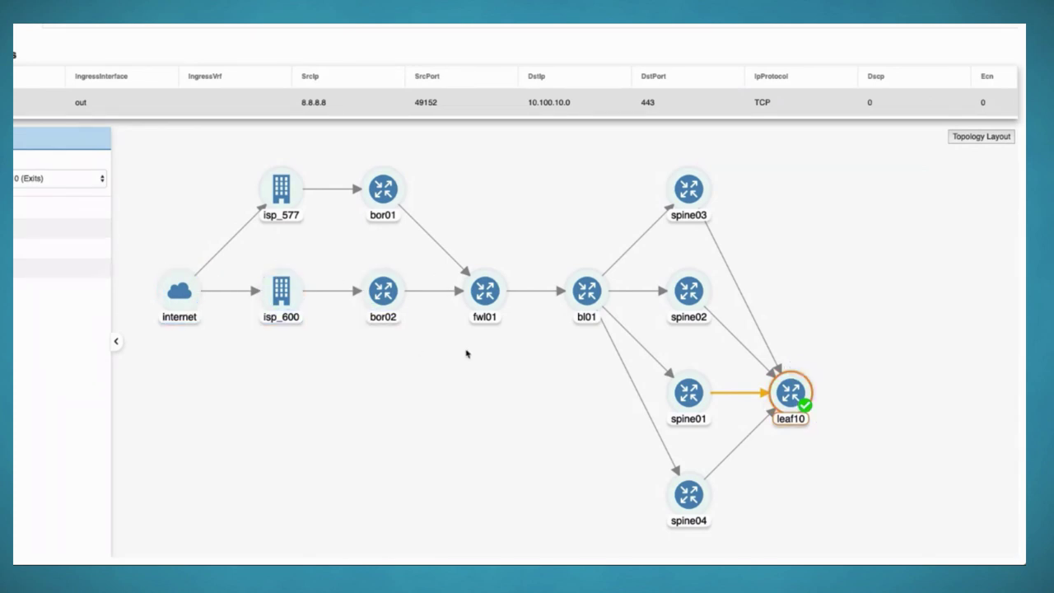
- Inspect the egress filter results for fwl01 in the flow path and highlight the CHG12345 match in the filter trace
left_click(492, 297)
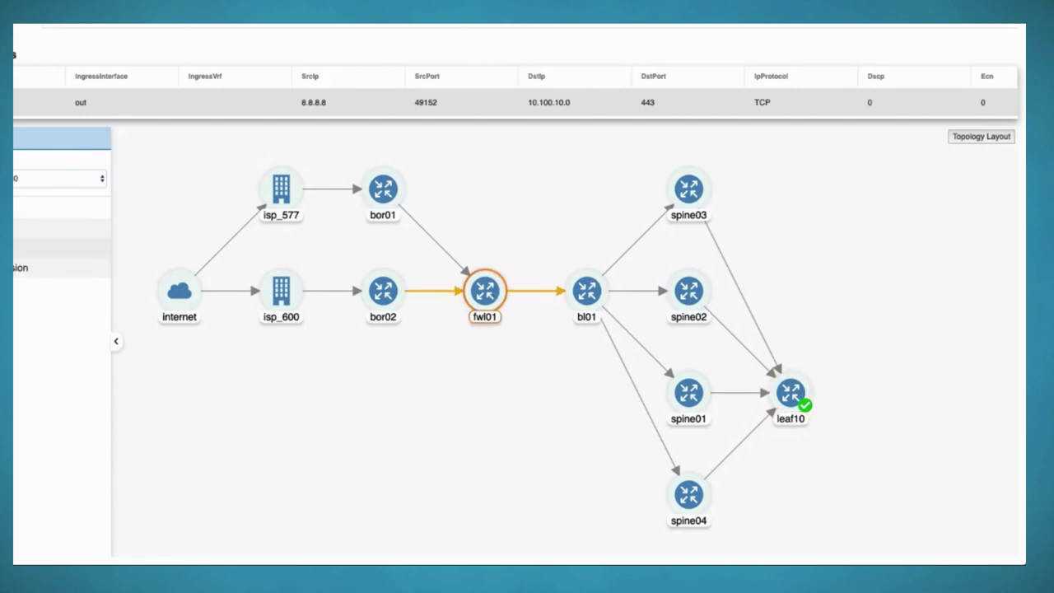
left_click(18, 247)
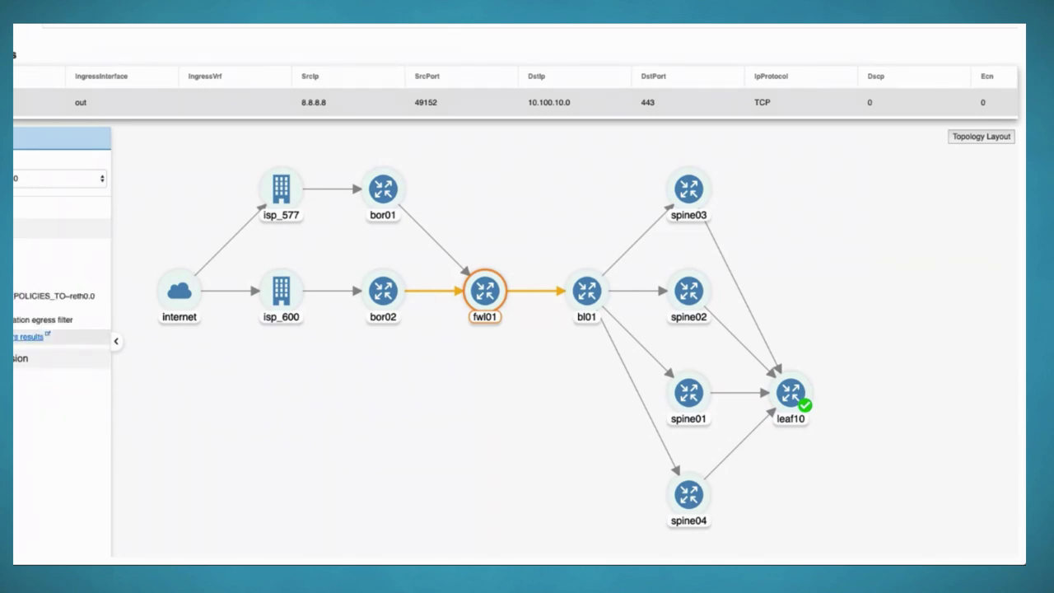
left_click(32, 335)
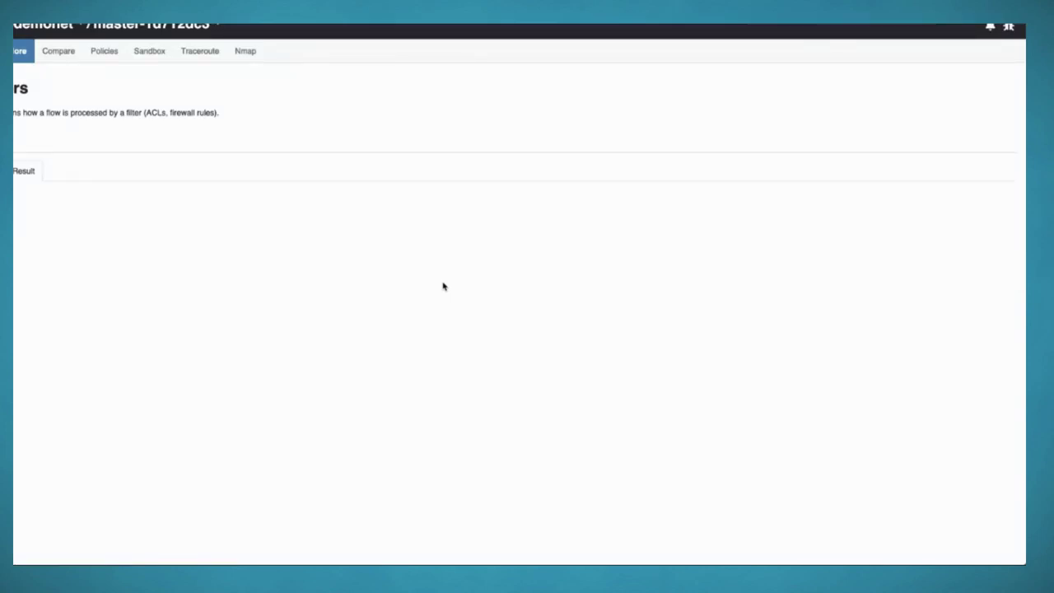
scroll(442, 285, "down", 1)
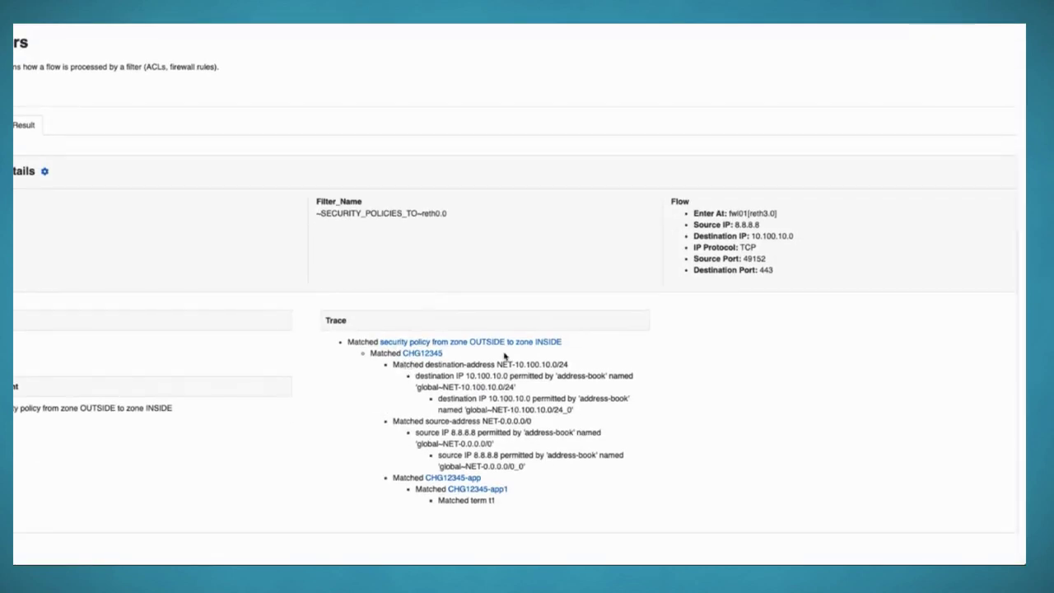
left_click_drag(452, 357, 397, 355)
left_click(489, 360)
scroll(534, 335, "up", 1)
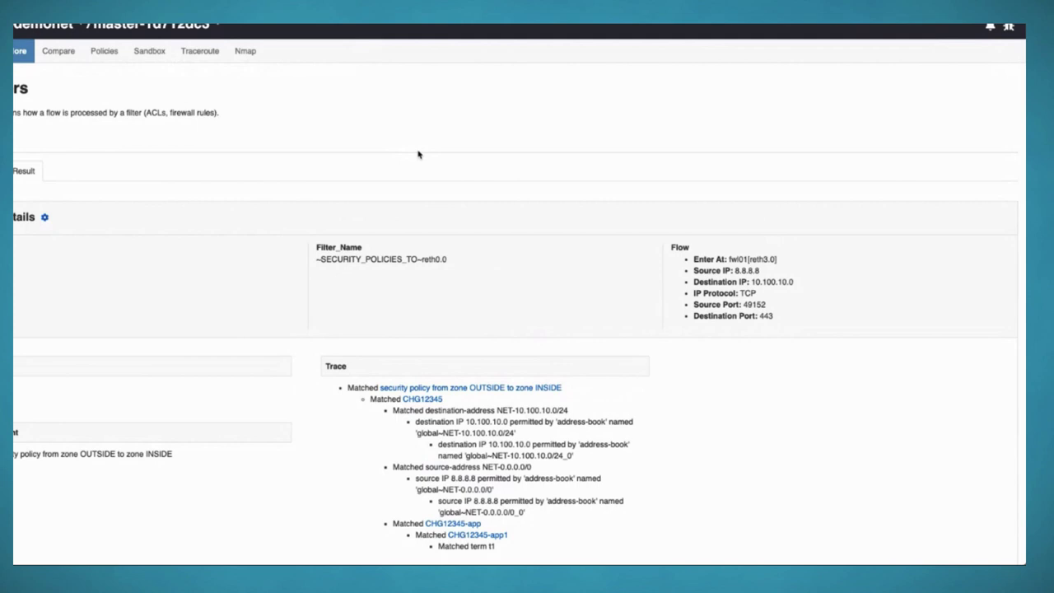
- Return to the snapshot's policy overview and reopen its comparison with master-6907716f
left_click(102, 53)
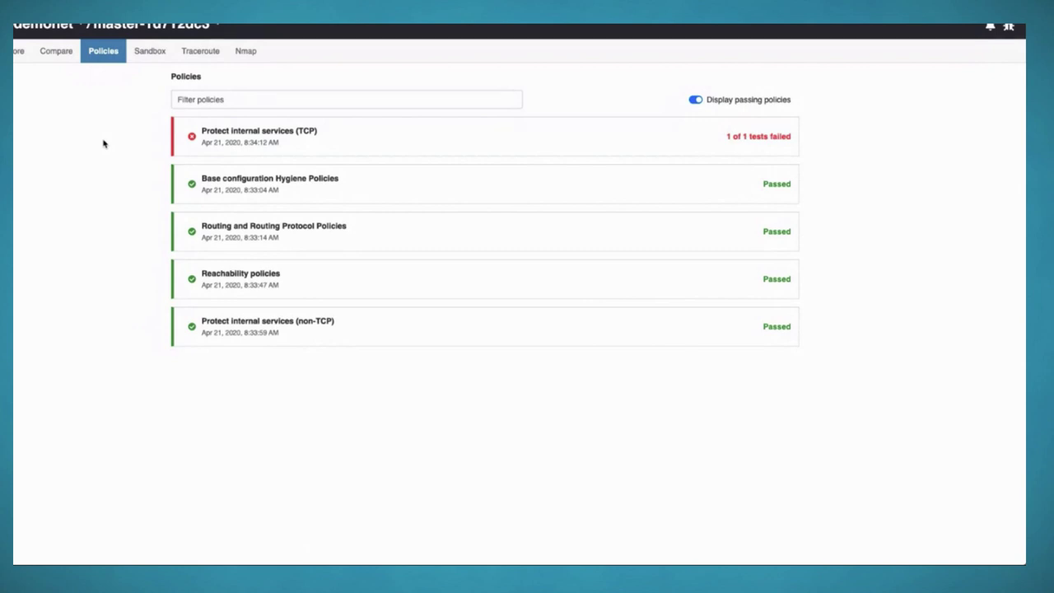
left_click(47, 53)
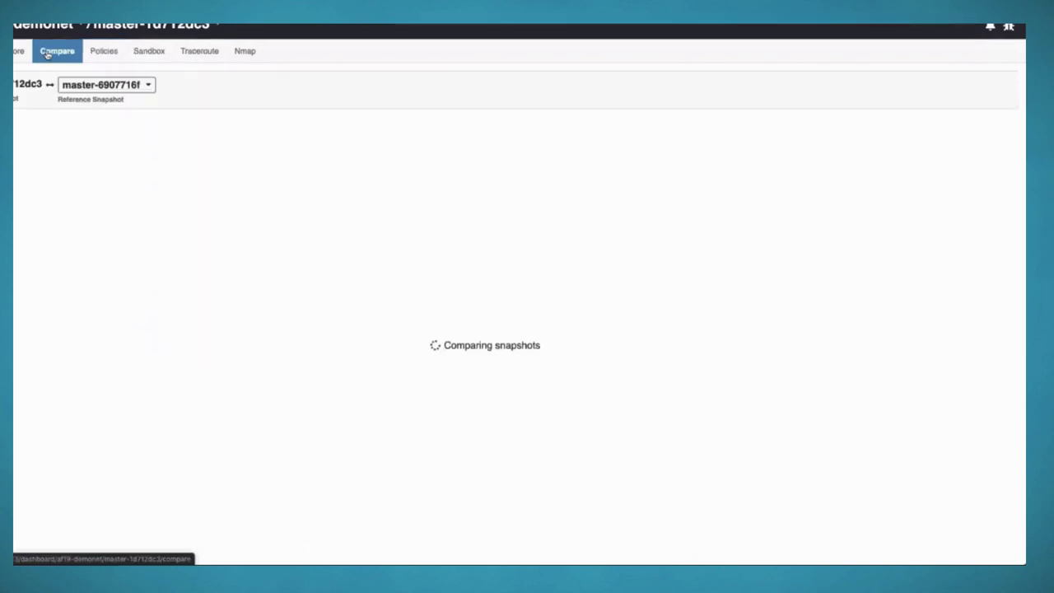